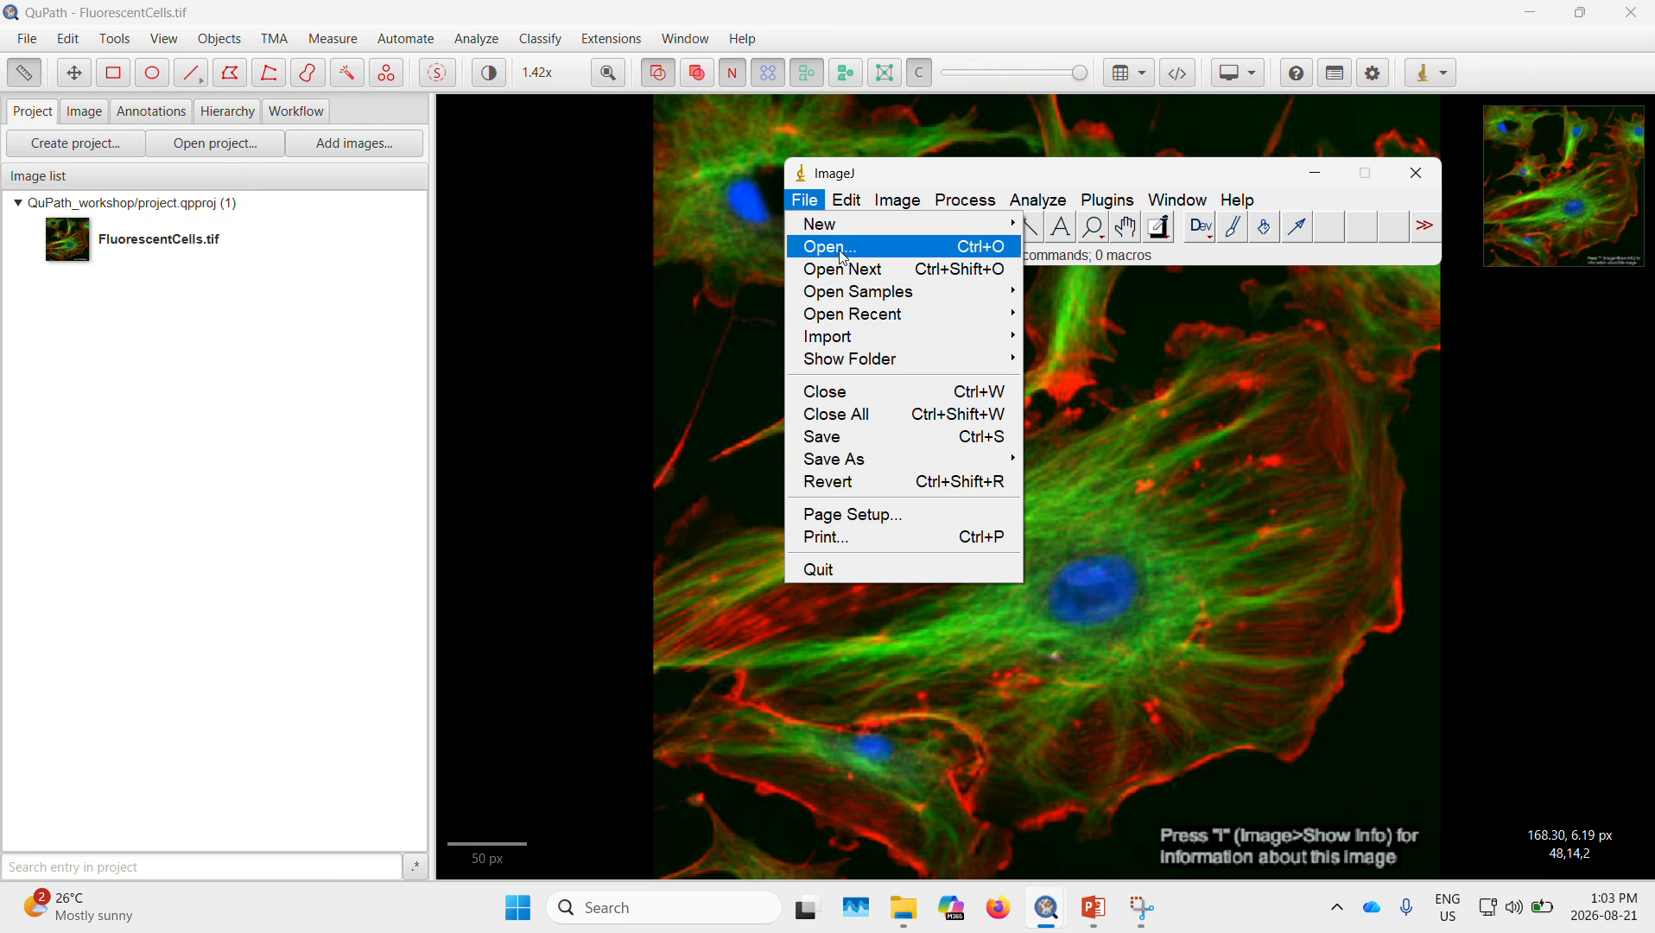
Step: Open the HeLa Cells (48-bit RGB) sample in ImageJ, save it as hela-cells.tif on the Desktop and close the image
mouse_move(950, 292)
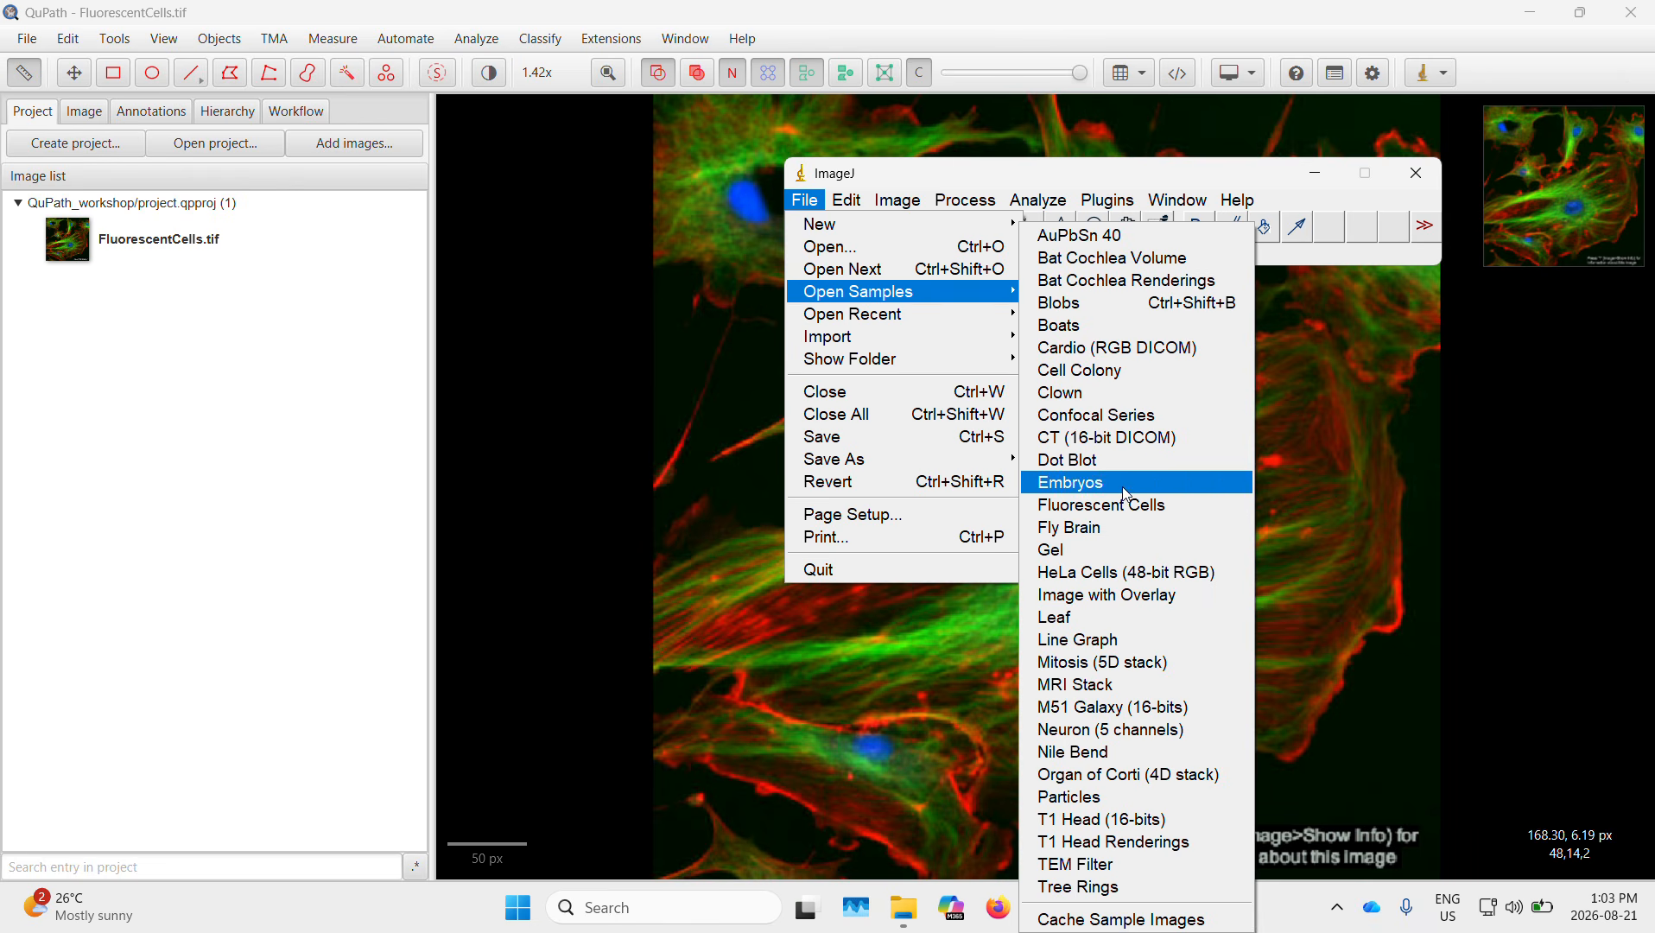
left_click(1110, 577)
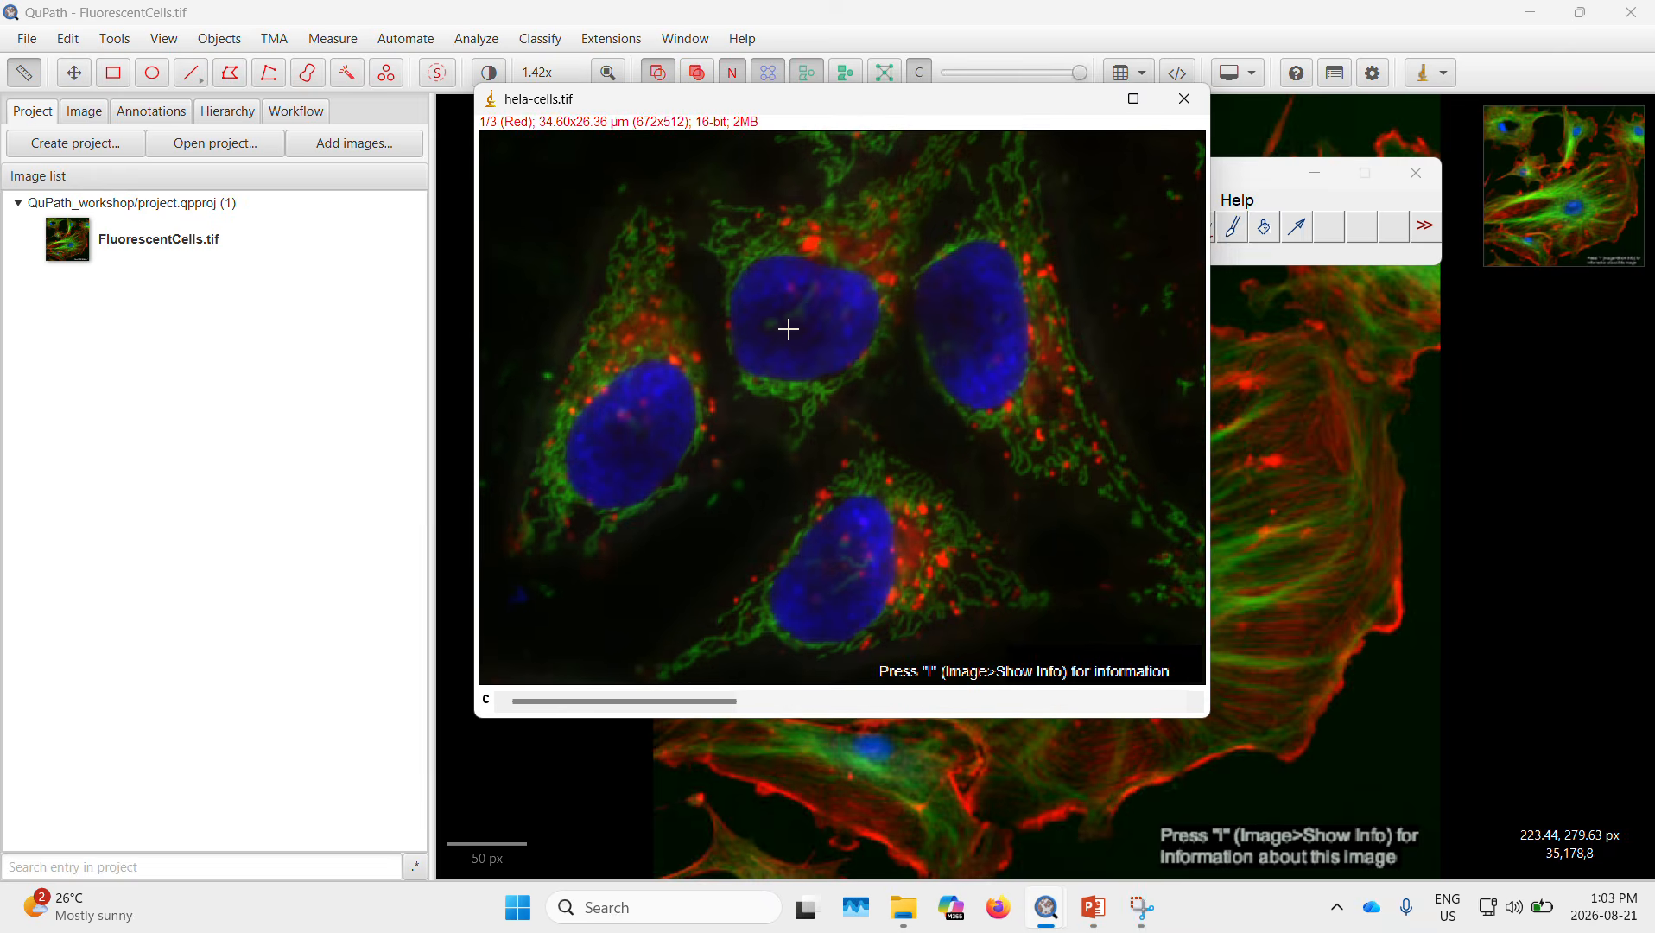
left_click(1295, 197)
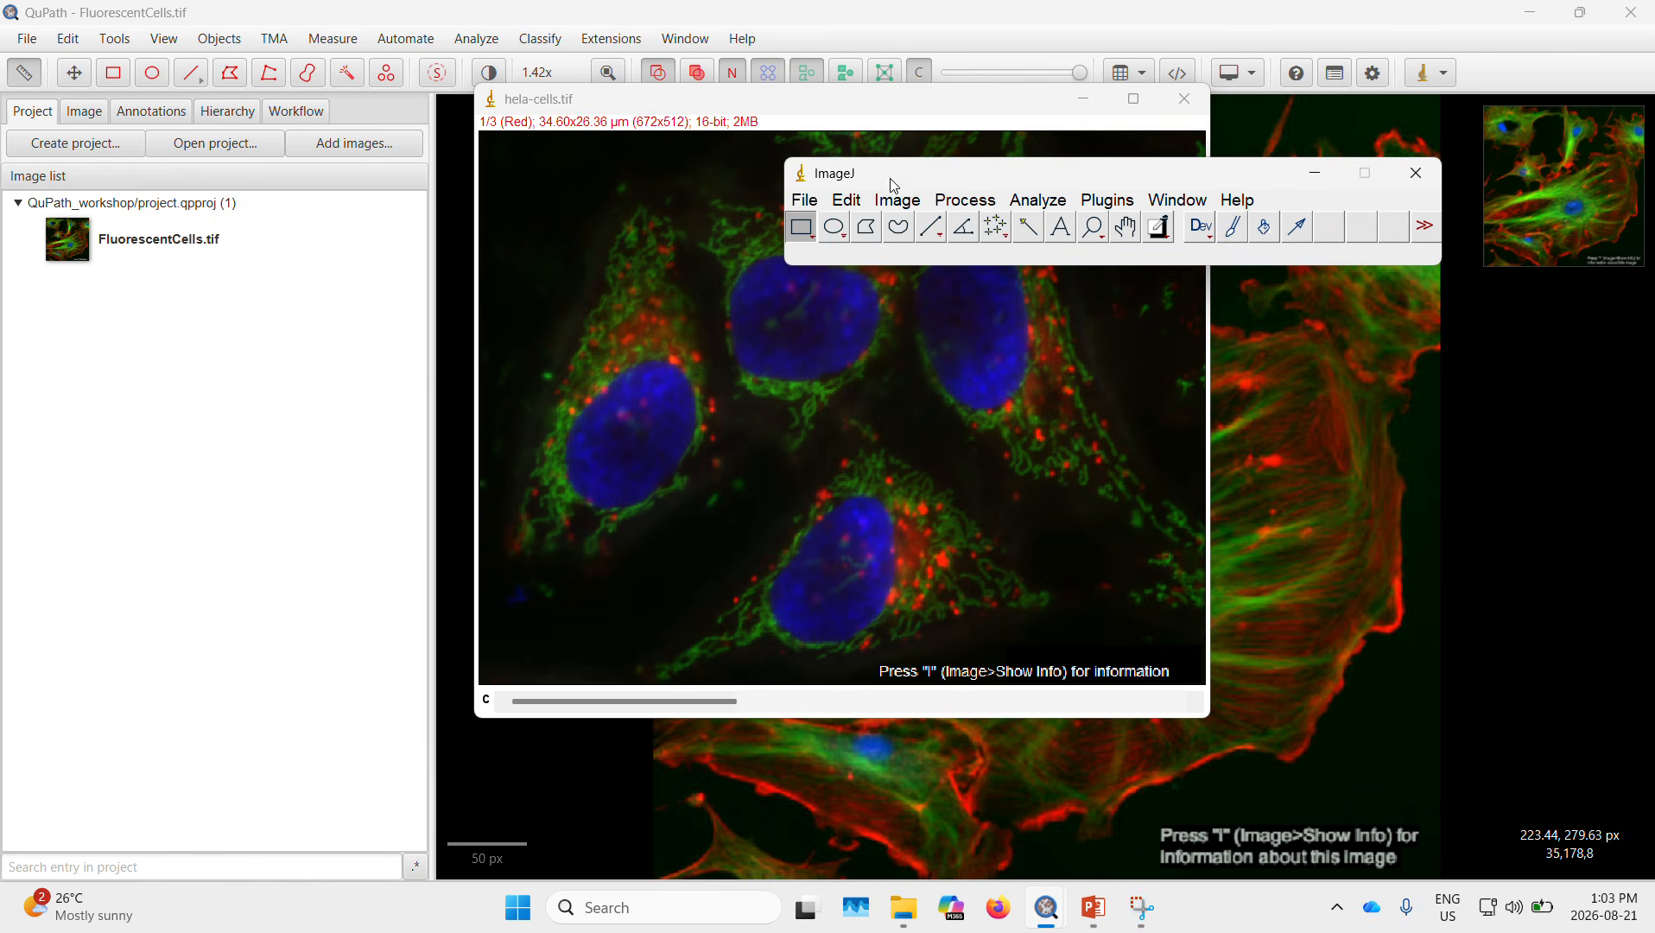
left_click(804, 199)
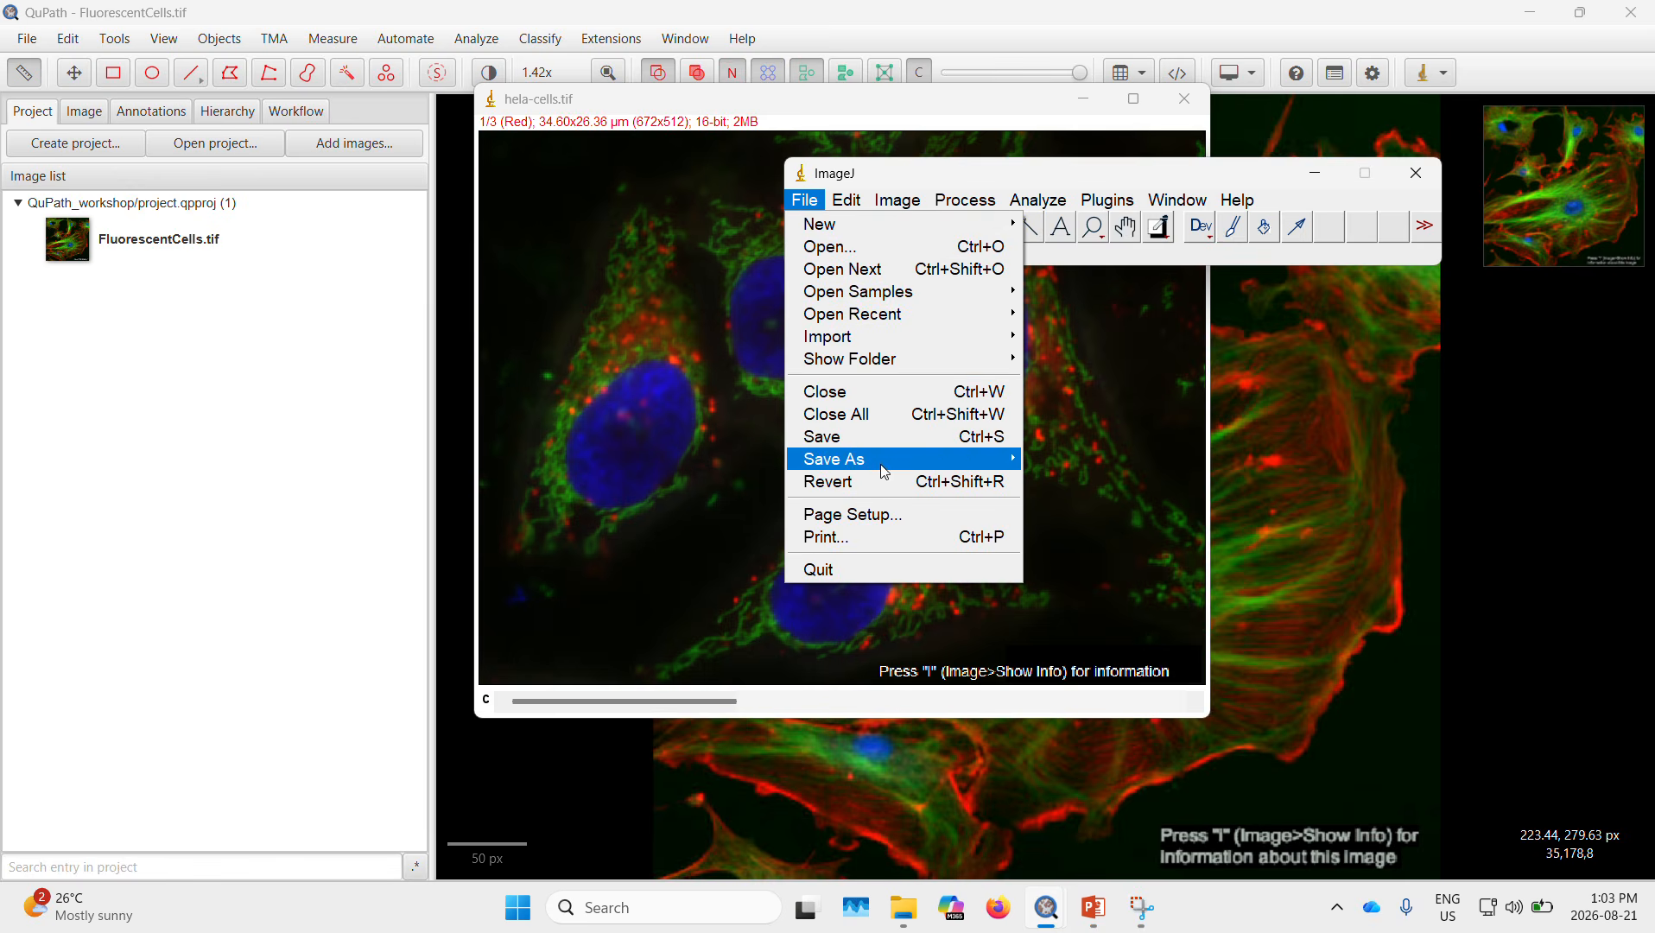
mouse_move(884, 472)
left_click(1045, 458)
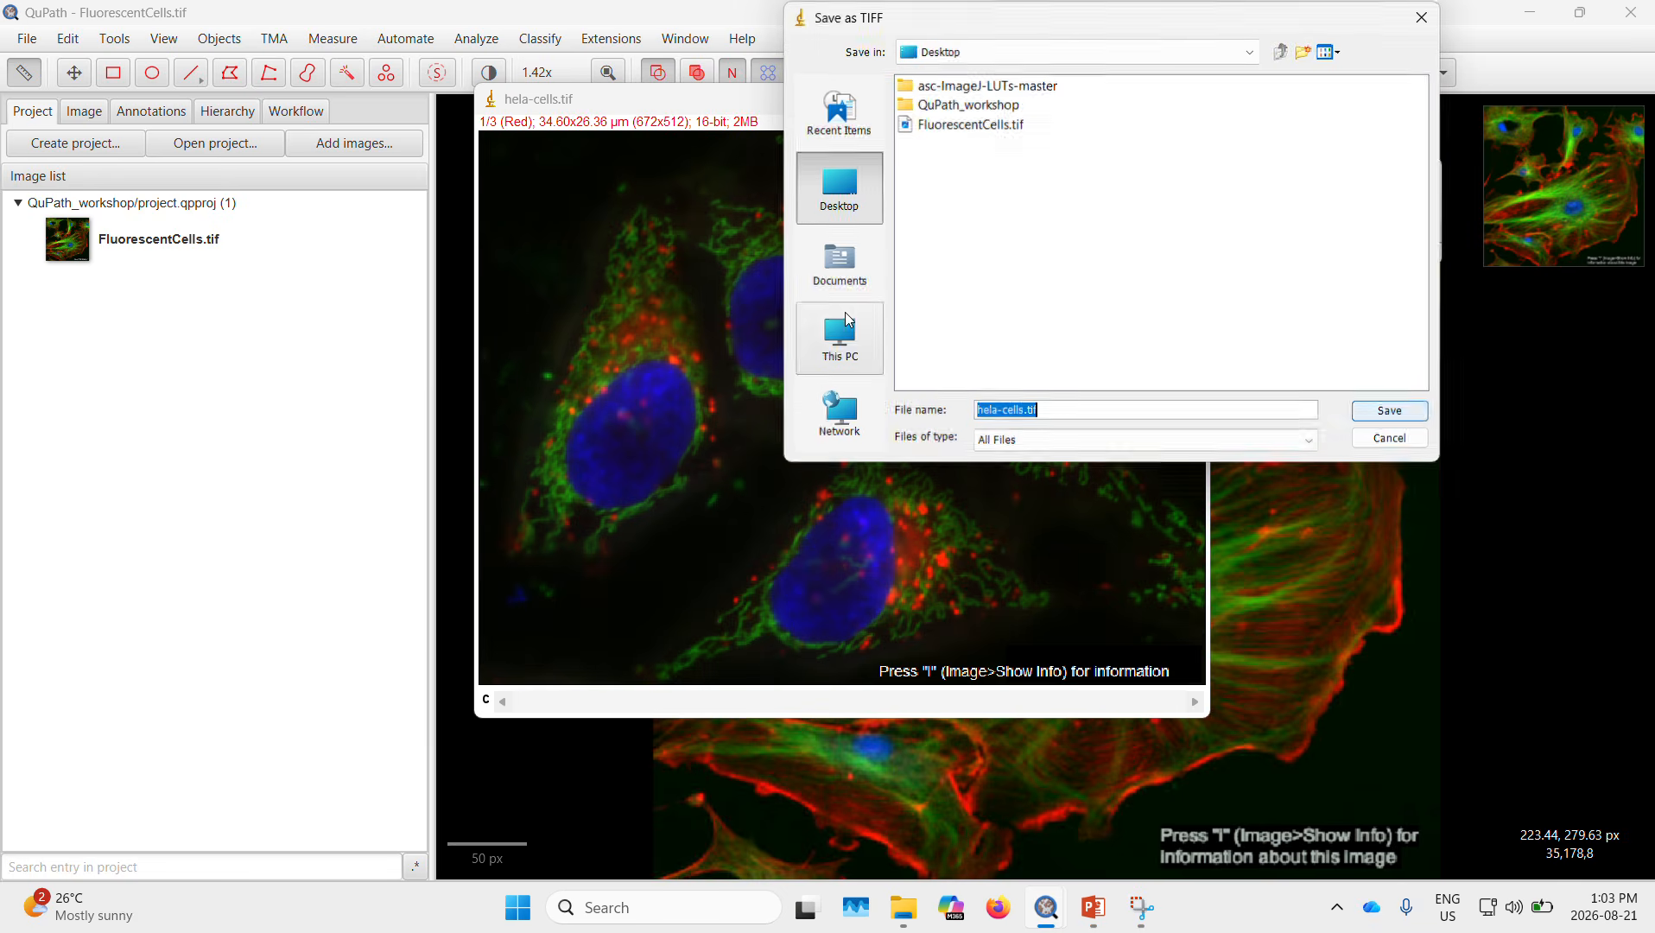
left_click(1390, 411)
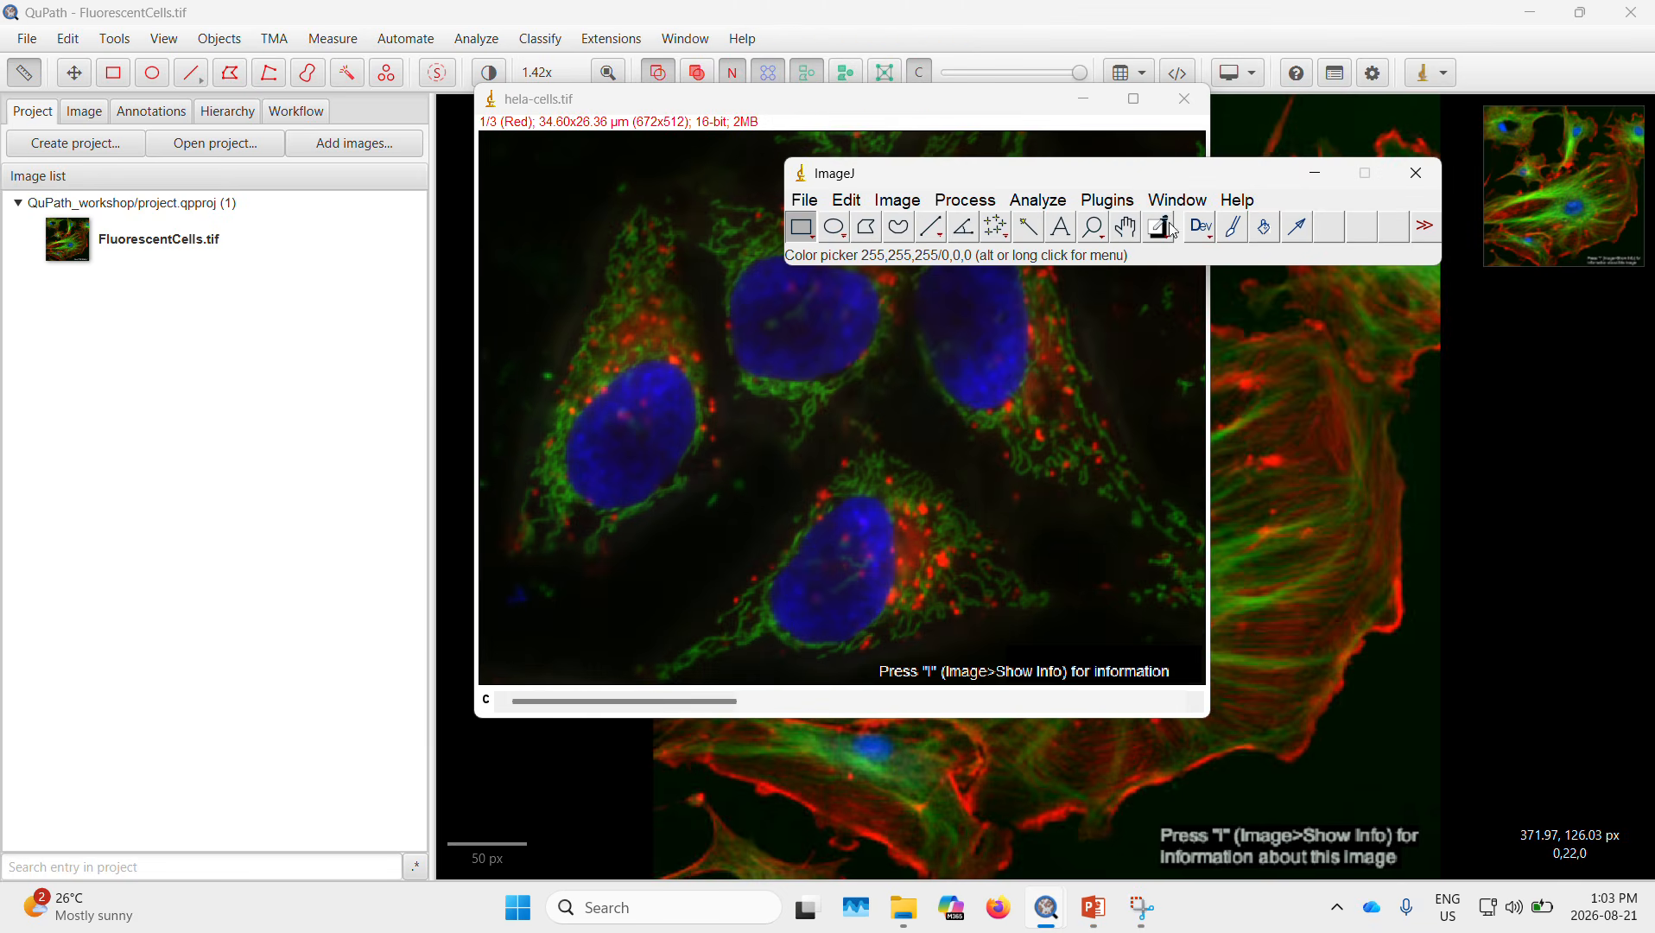
left_click(1185, 98)
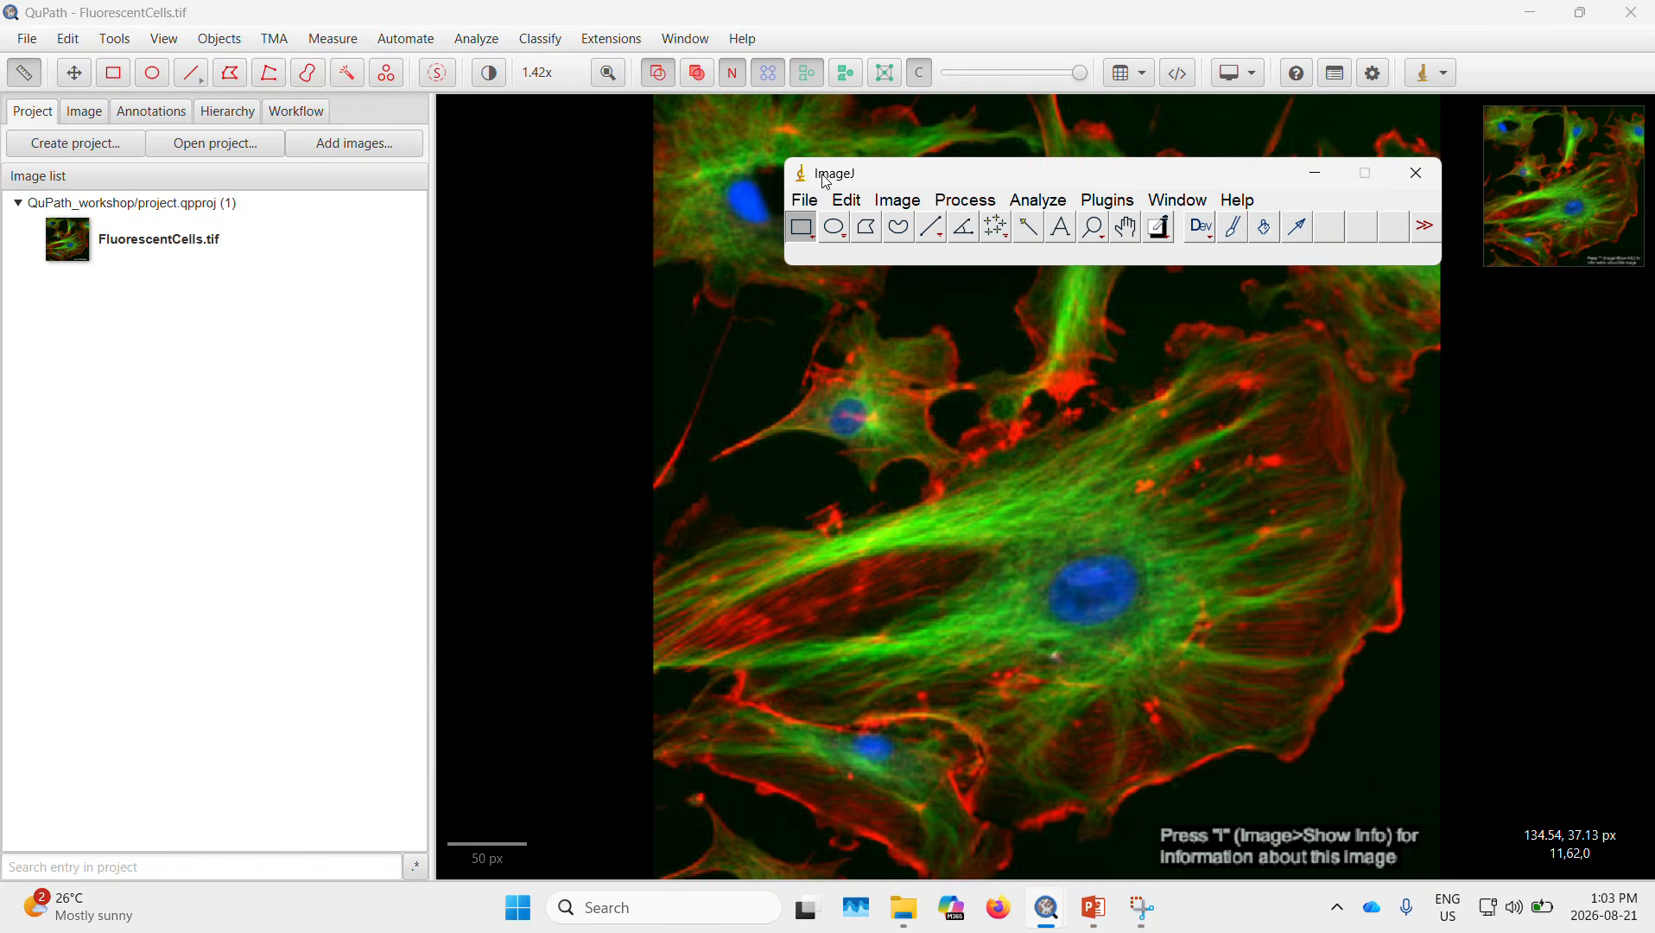
Step: Open the Mitosis (5D stack) sample, save it as mitosis.tif on the Desktop, and close the image and ImageJ
left_click(805, 200)
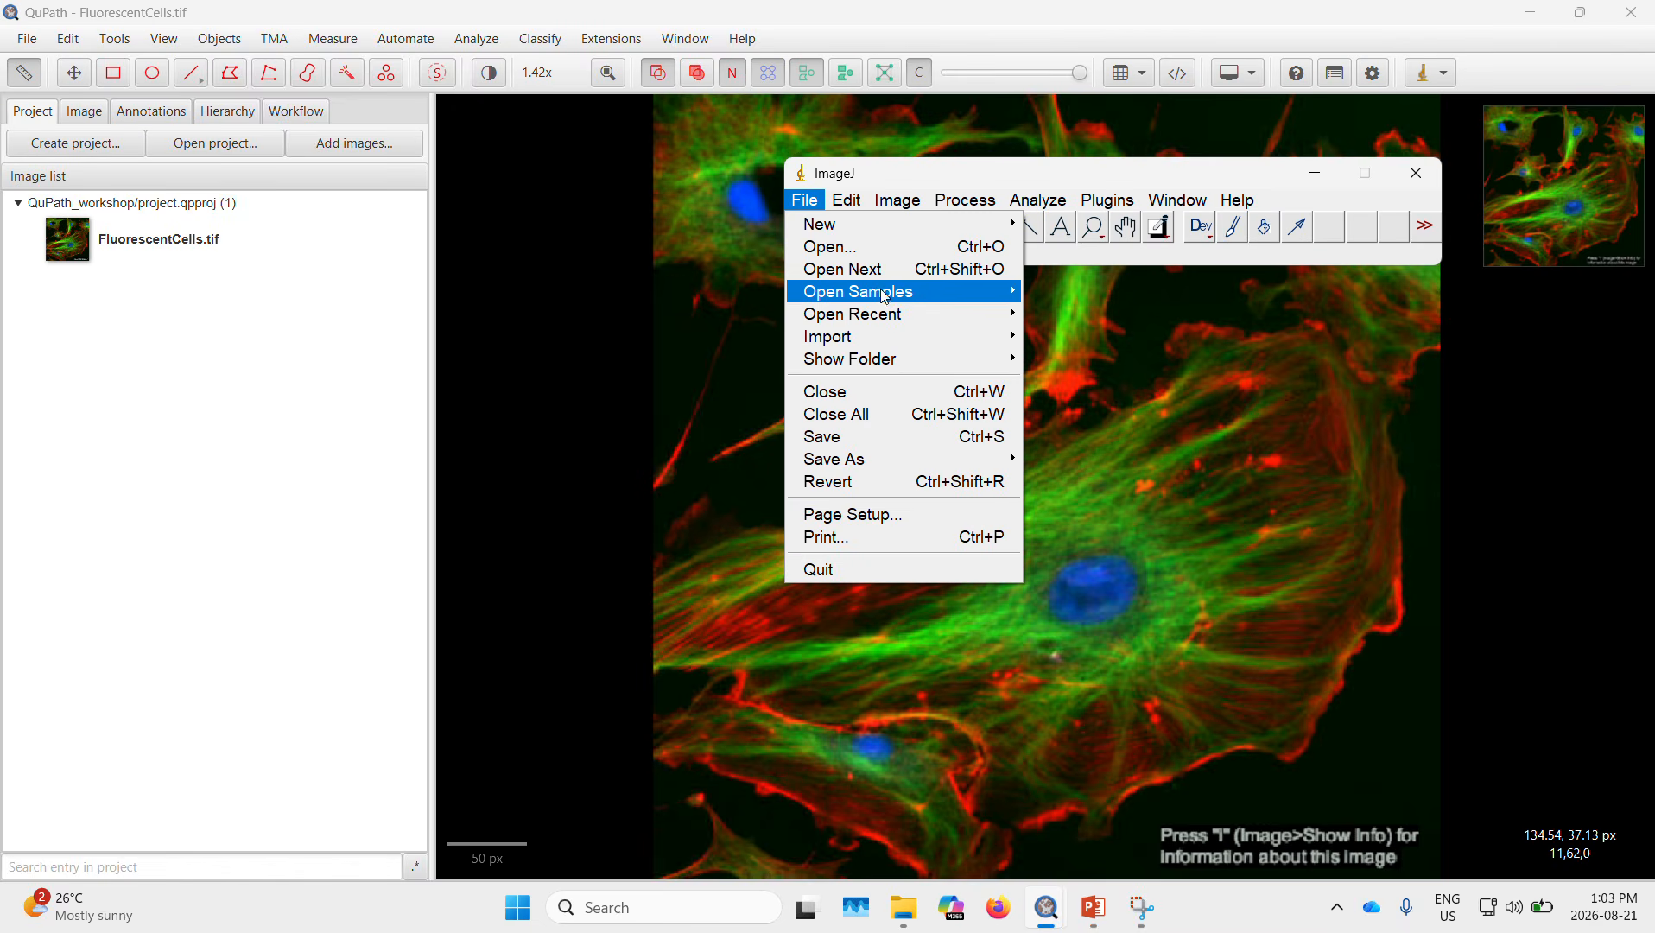
mouse_move(885, 296)
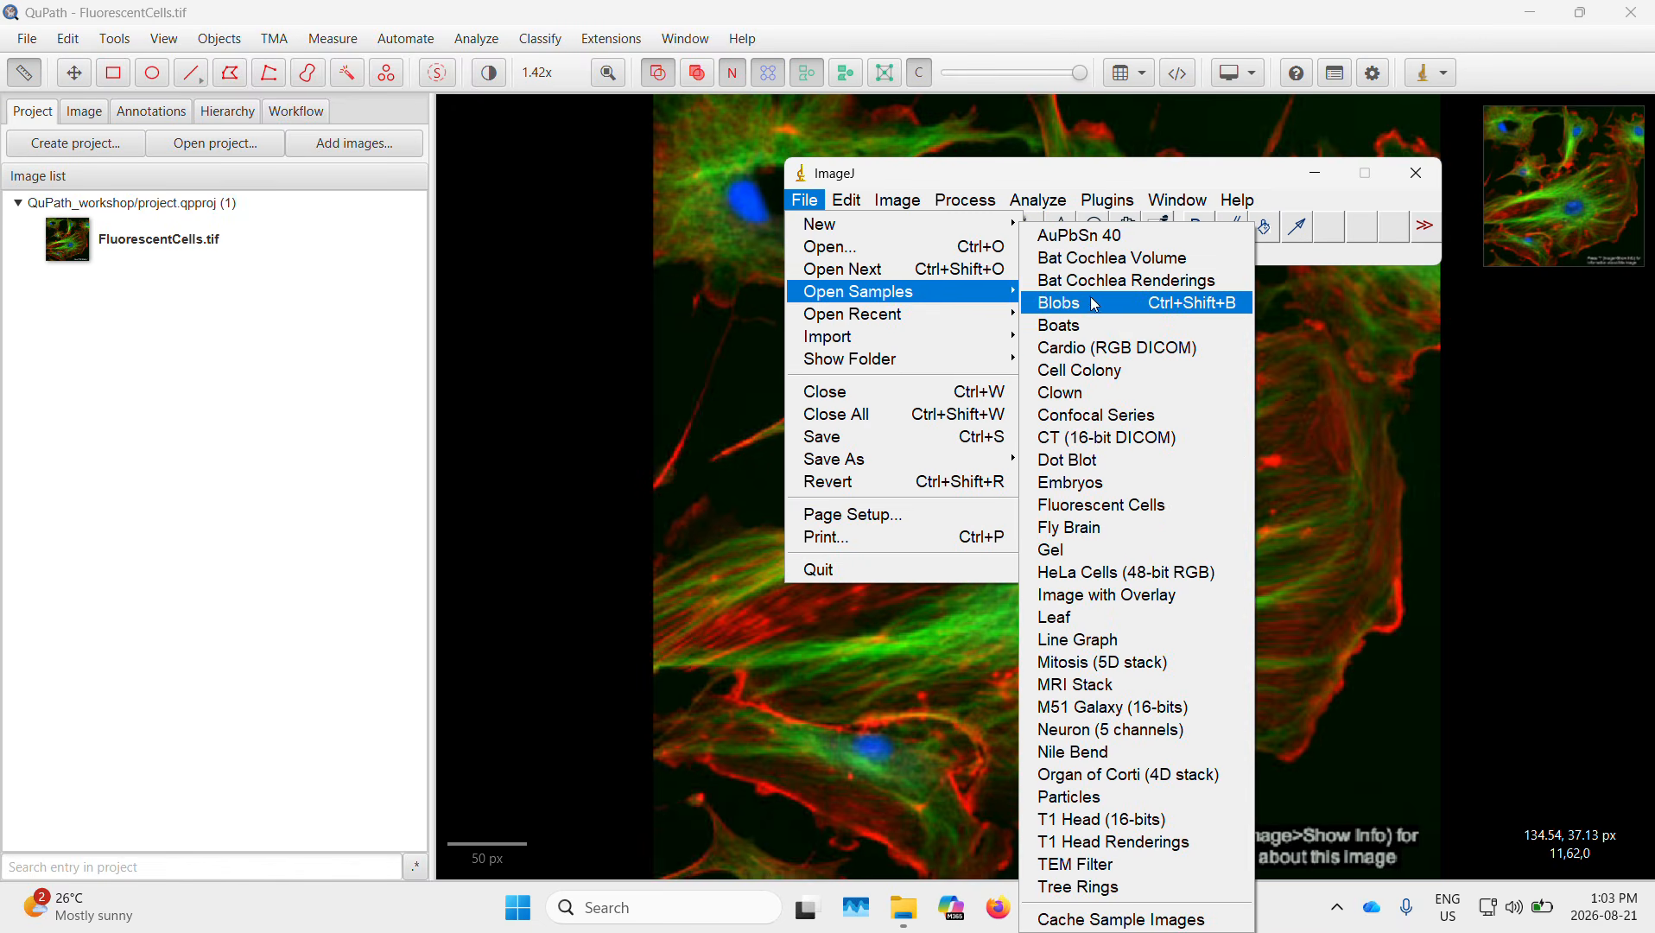
left_click(1099, 665)
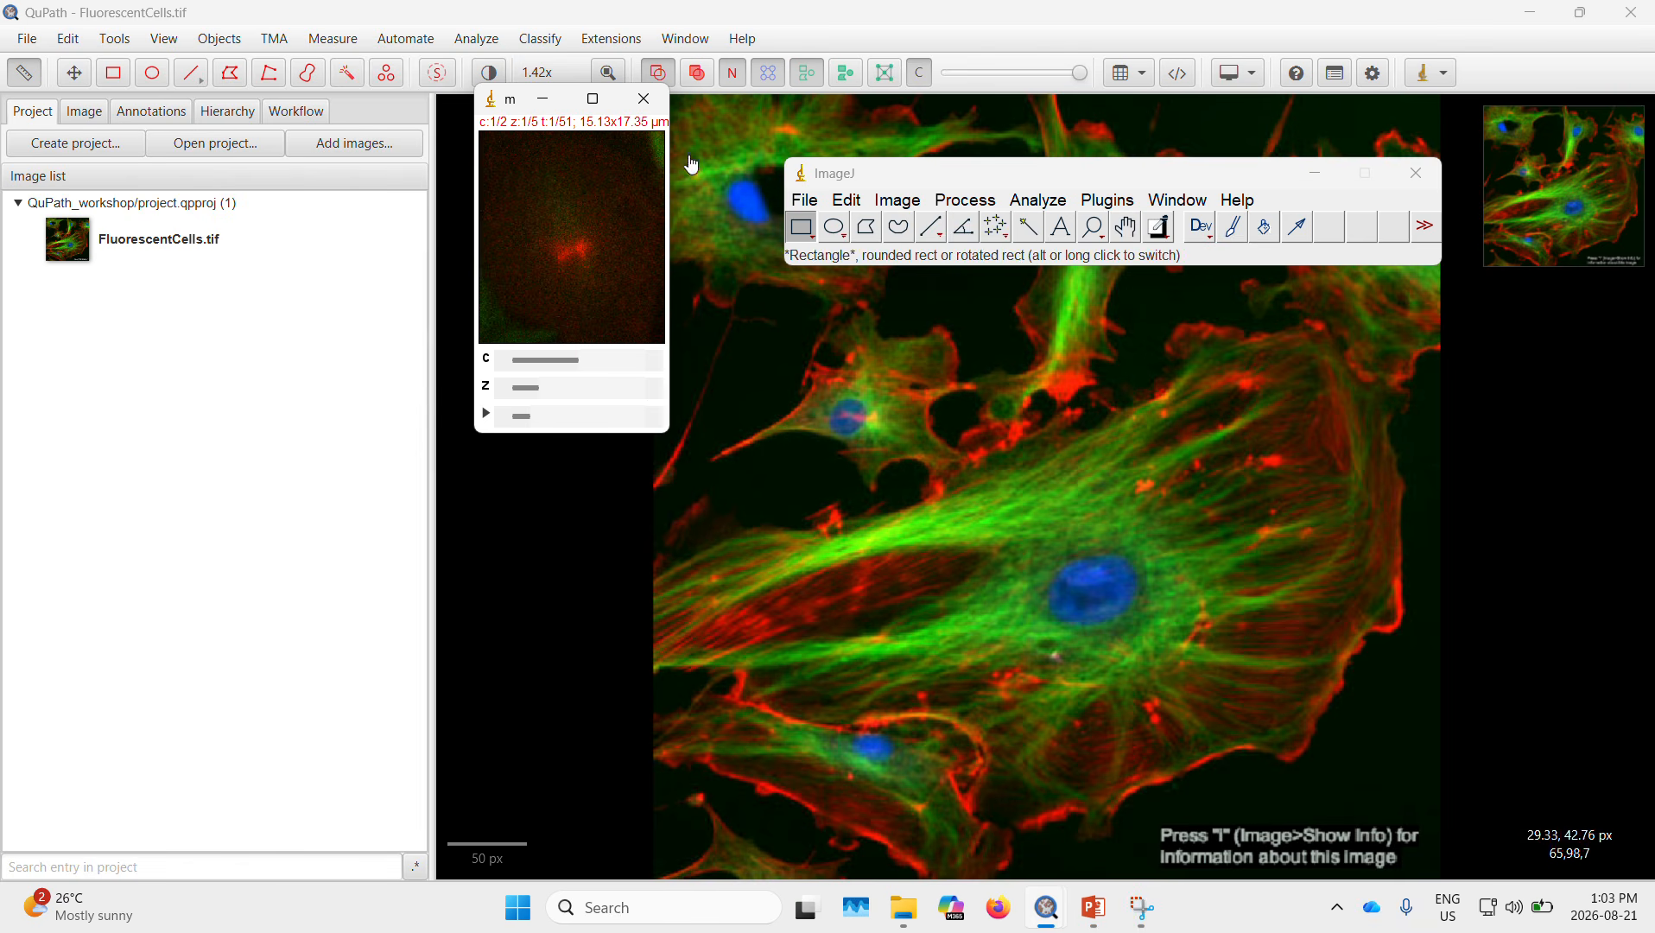
left_click(806, 201)
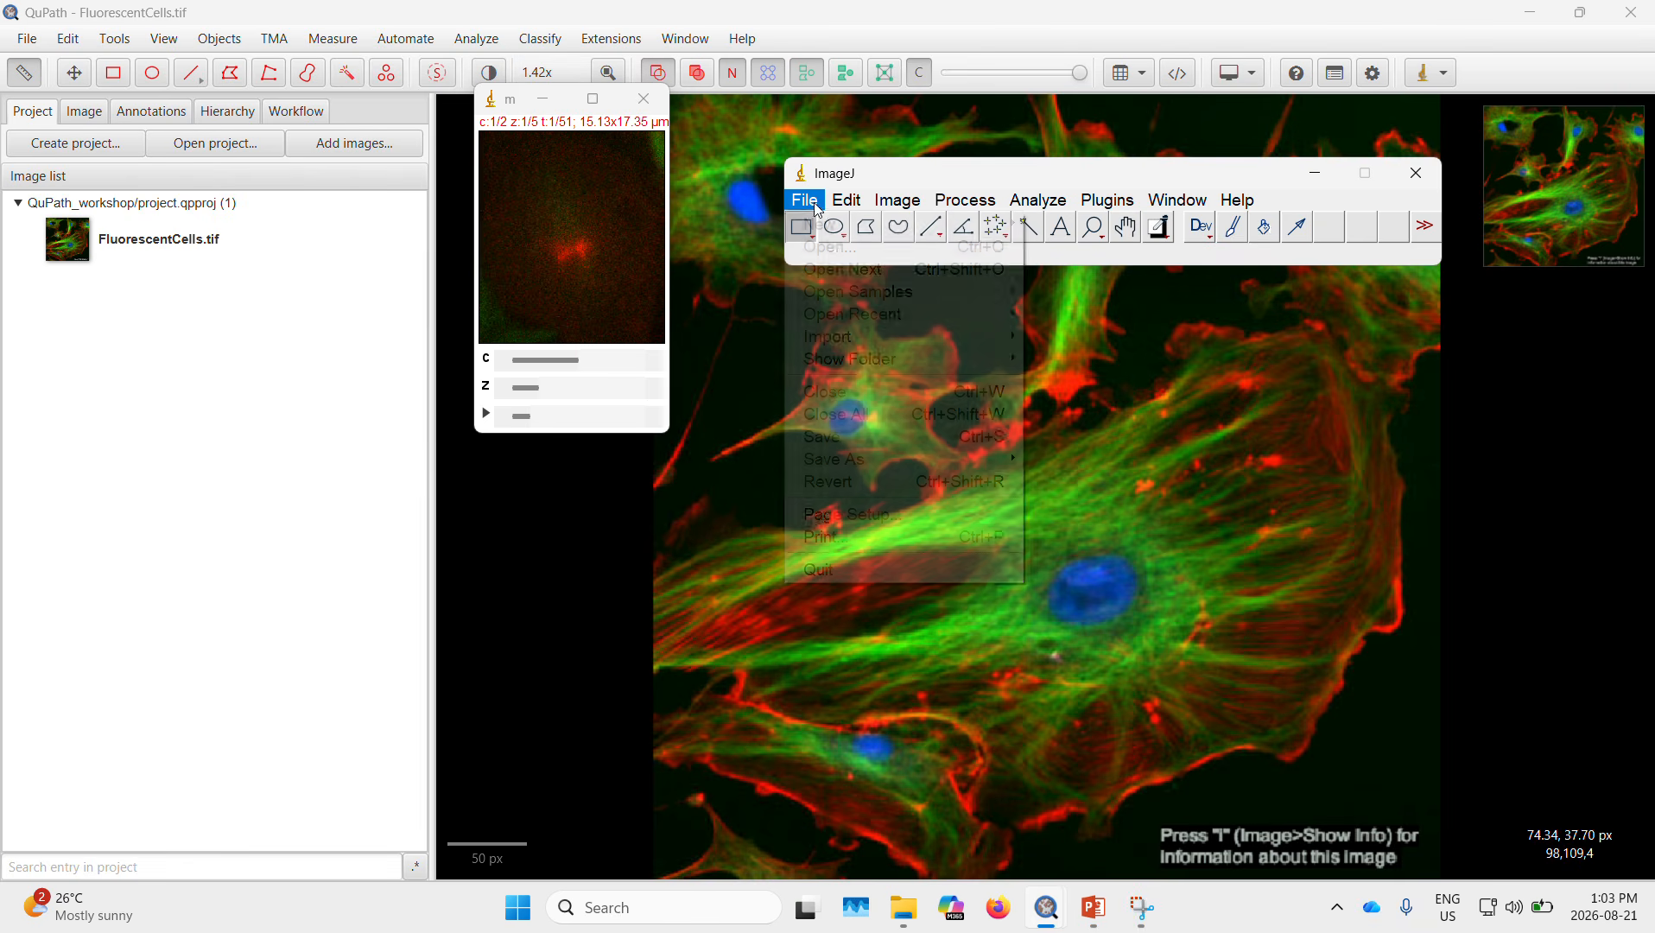
mouse_move(889, 459)
left_click(1109, 458)
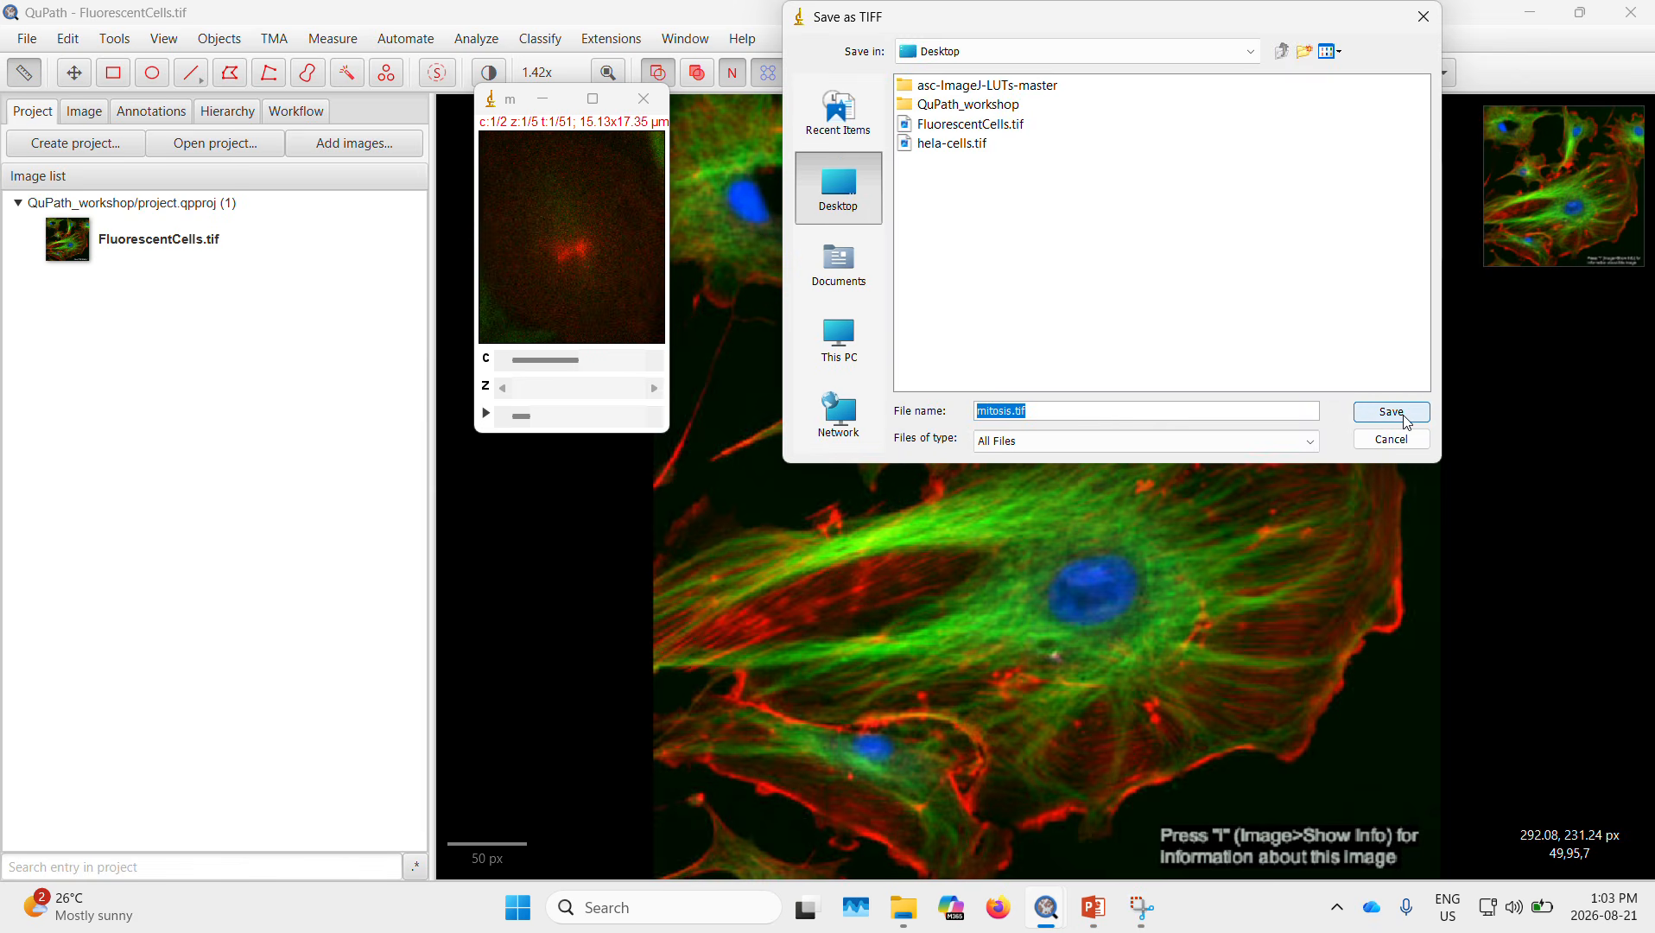
left_click(1394, 418)
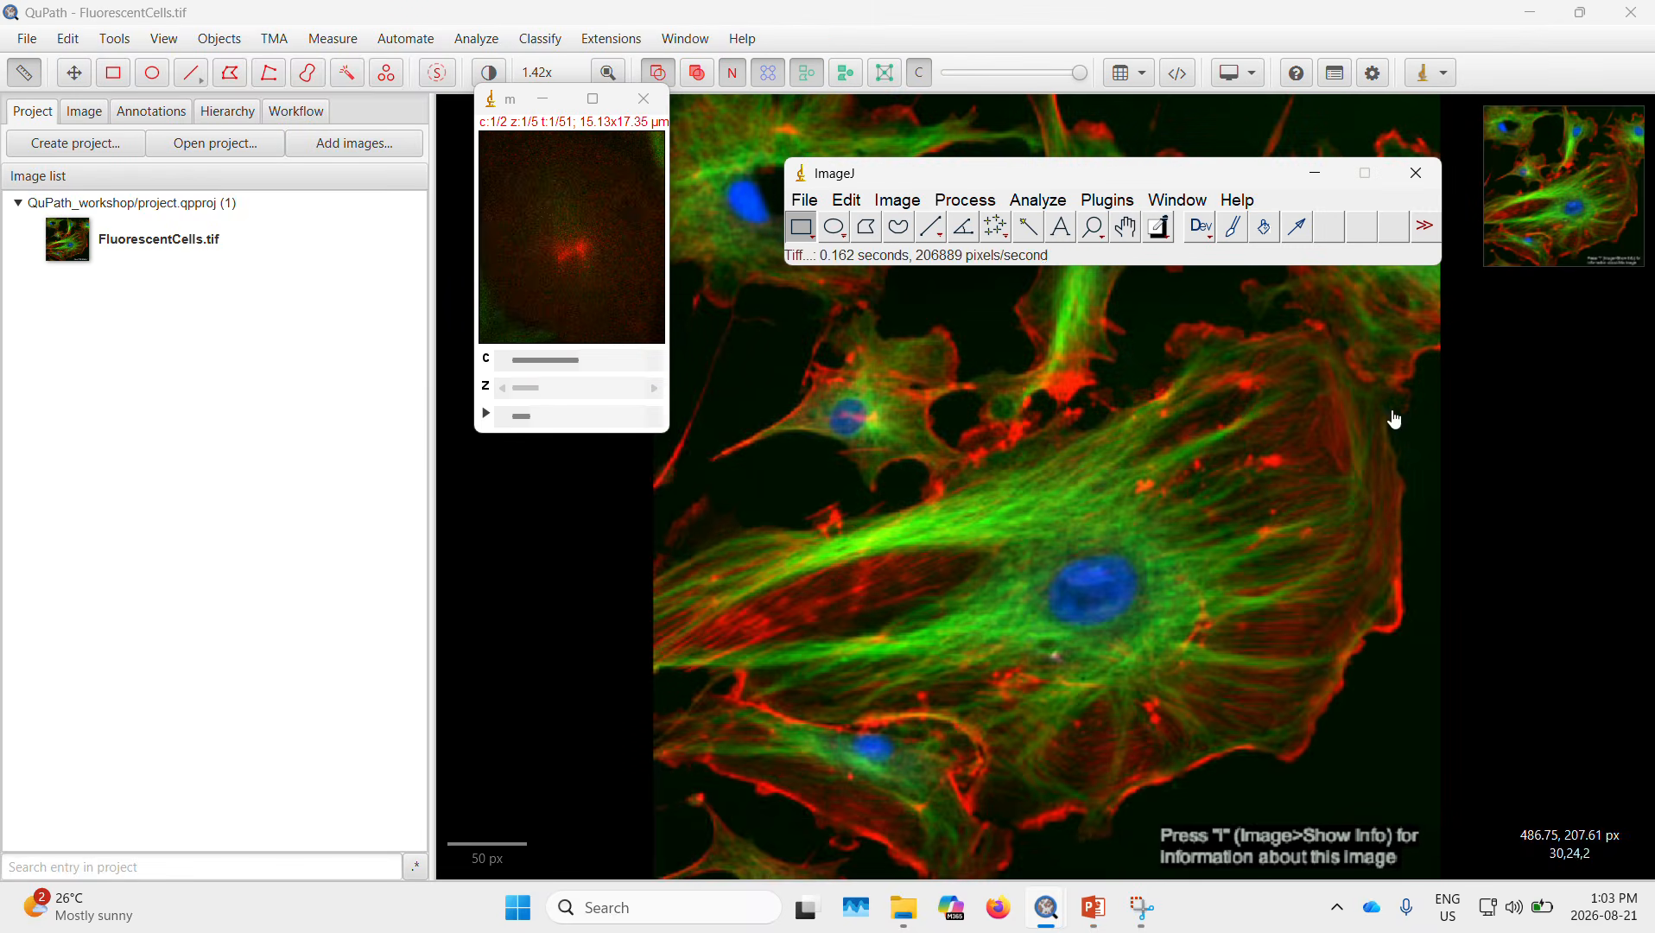
left_click(653, 102)
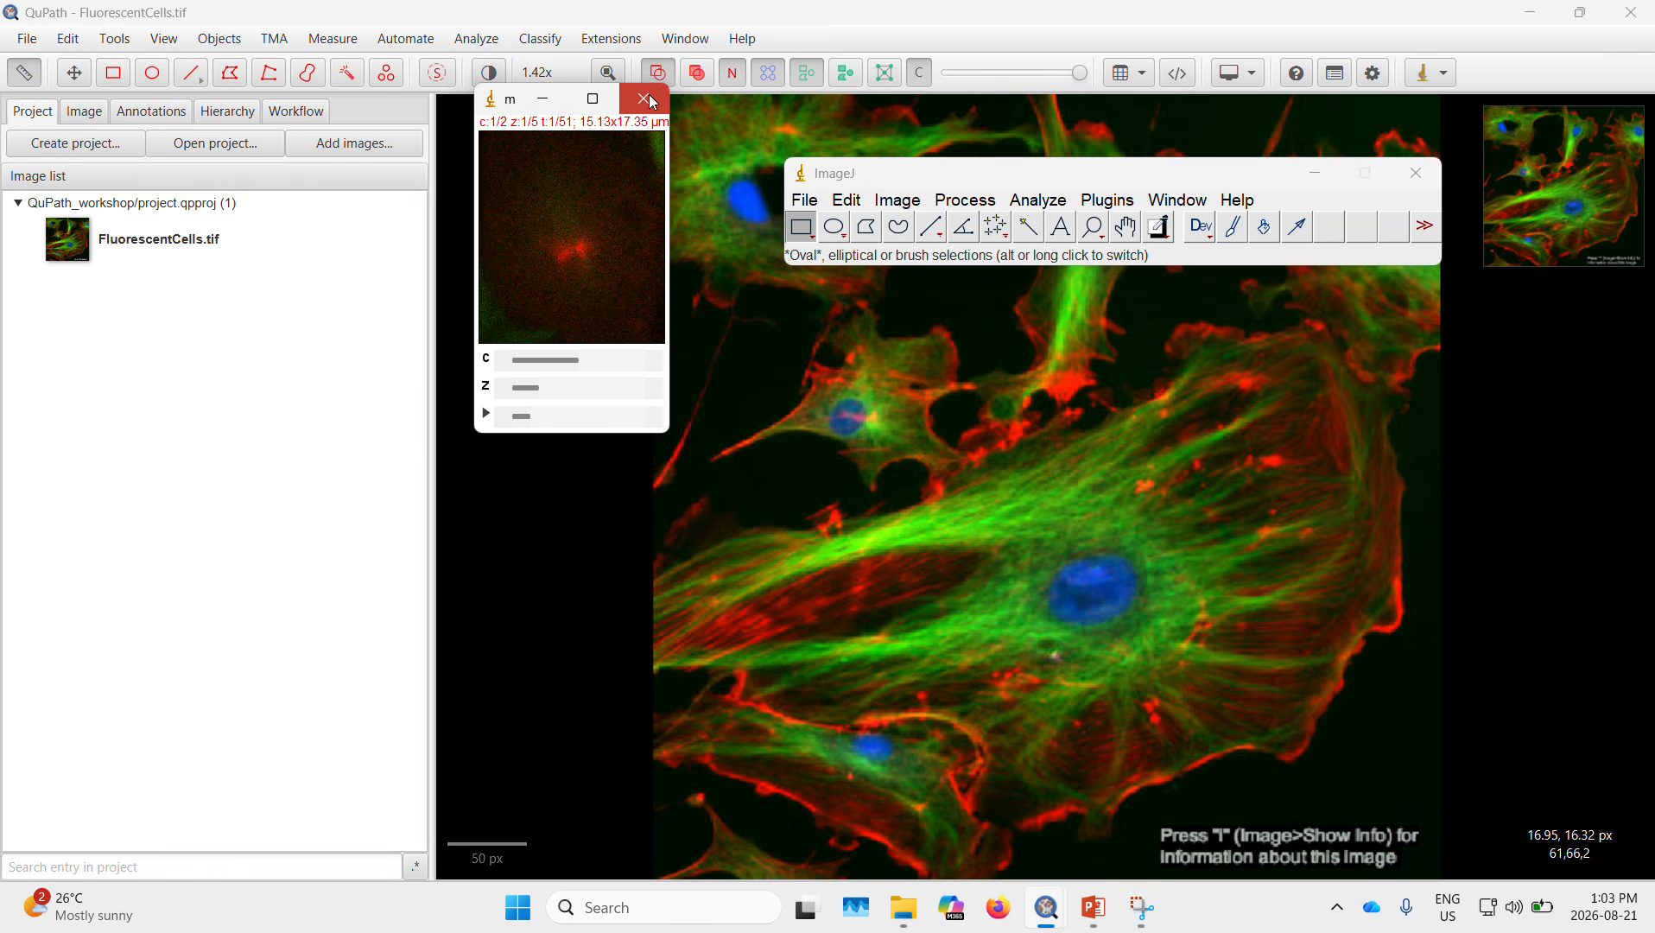
left_click(1418, 177)
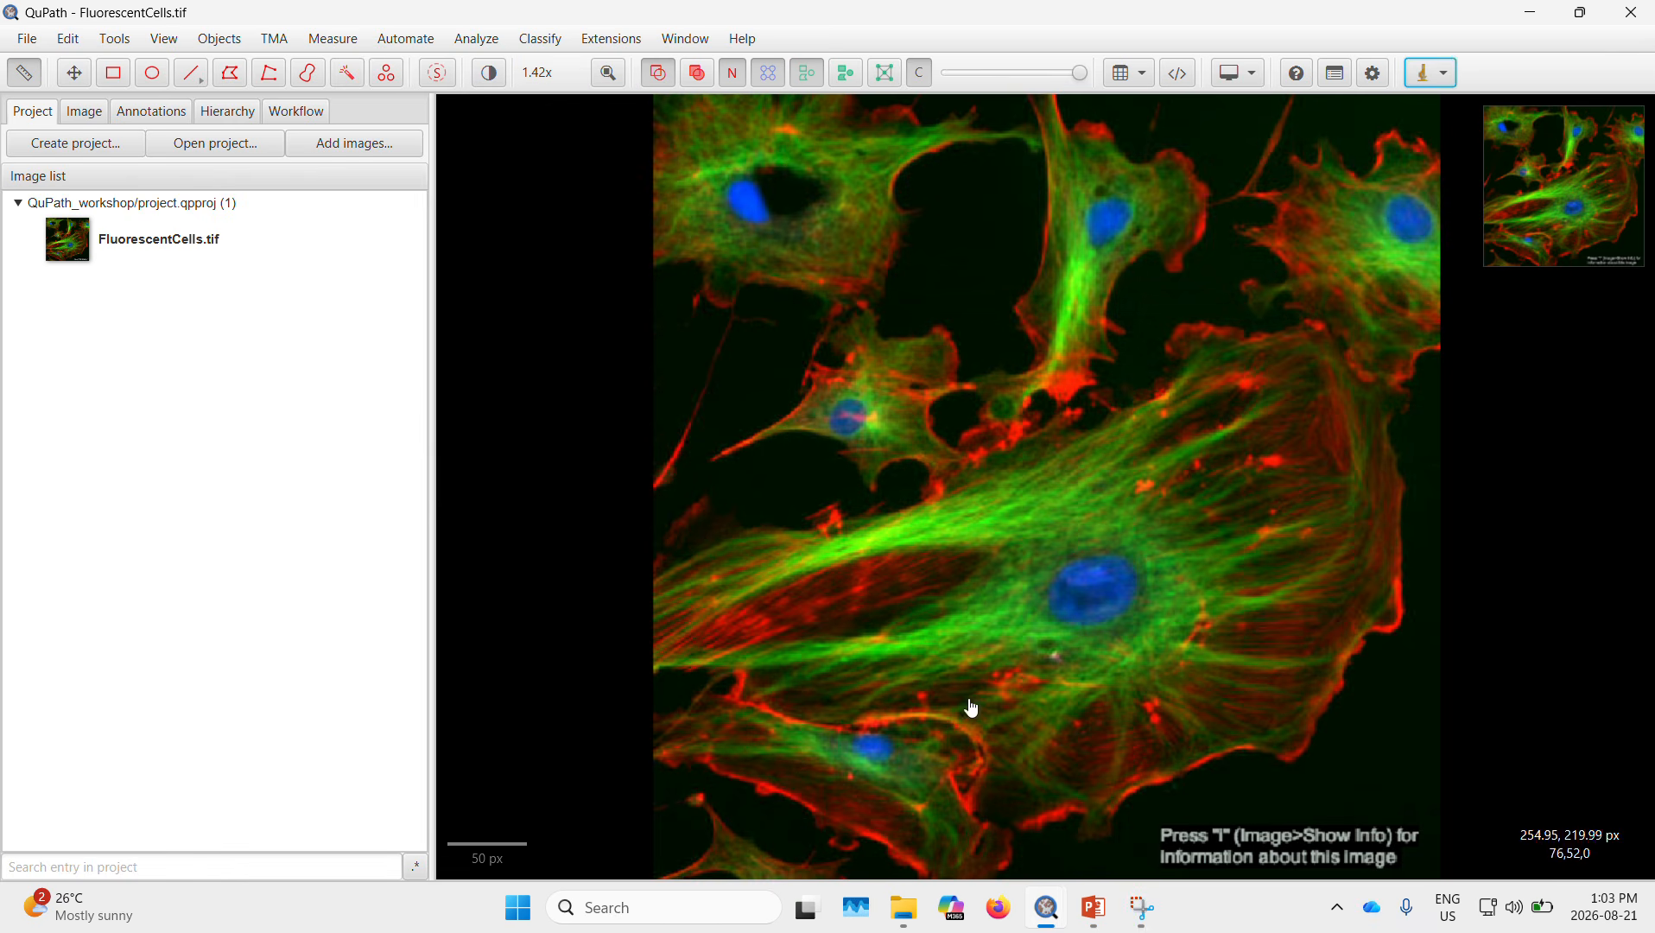
Step: Bring hela-cells.tif and mitosis.tif from the Desktop folder into QuPath to start importing them to the project
left_click(923, 926)
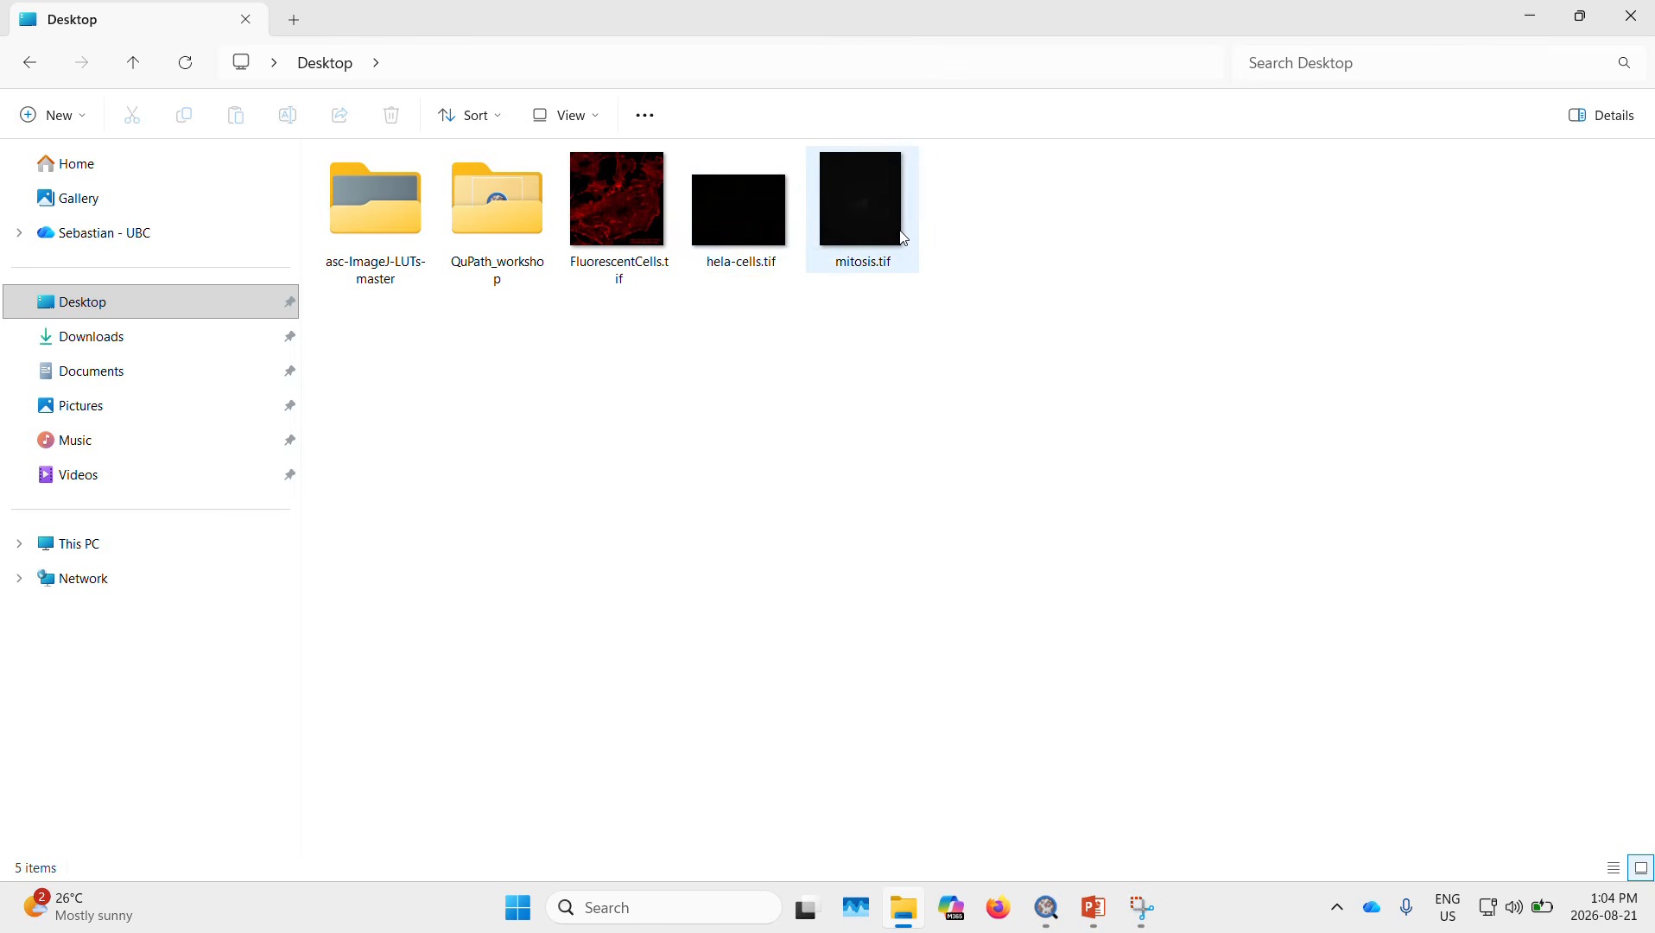
left_click_drag(1044, 406, 345, 328)
left_click(1593, 19)
left_click_drag(655, 507, 1215, 317)
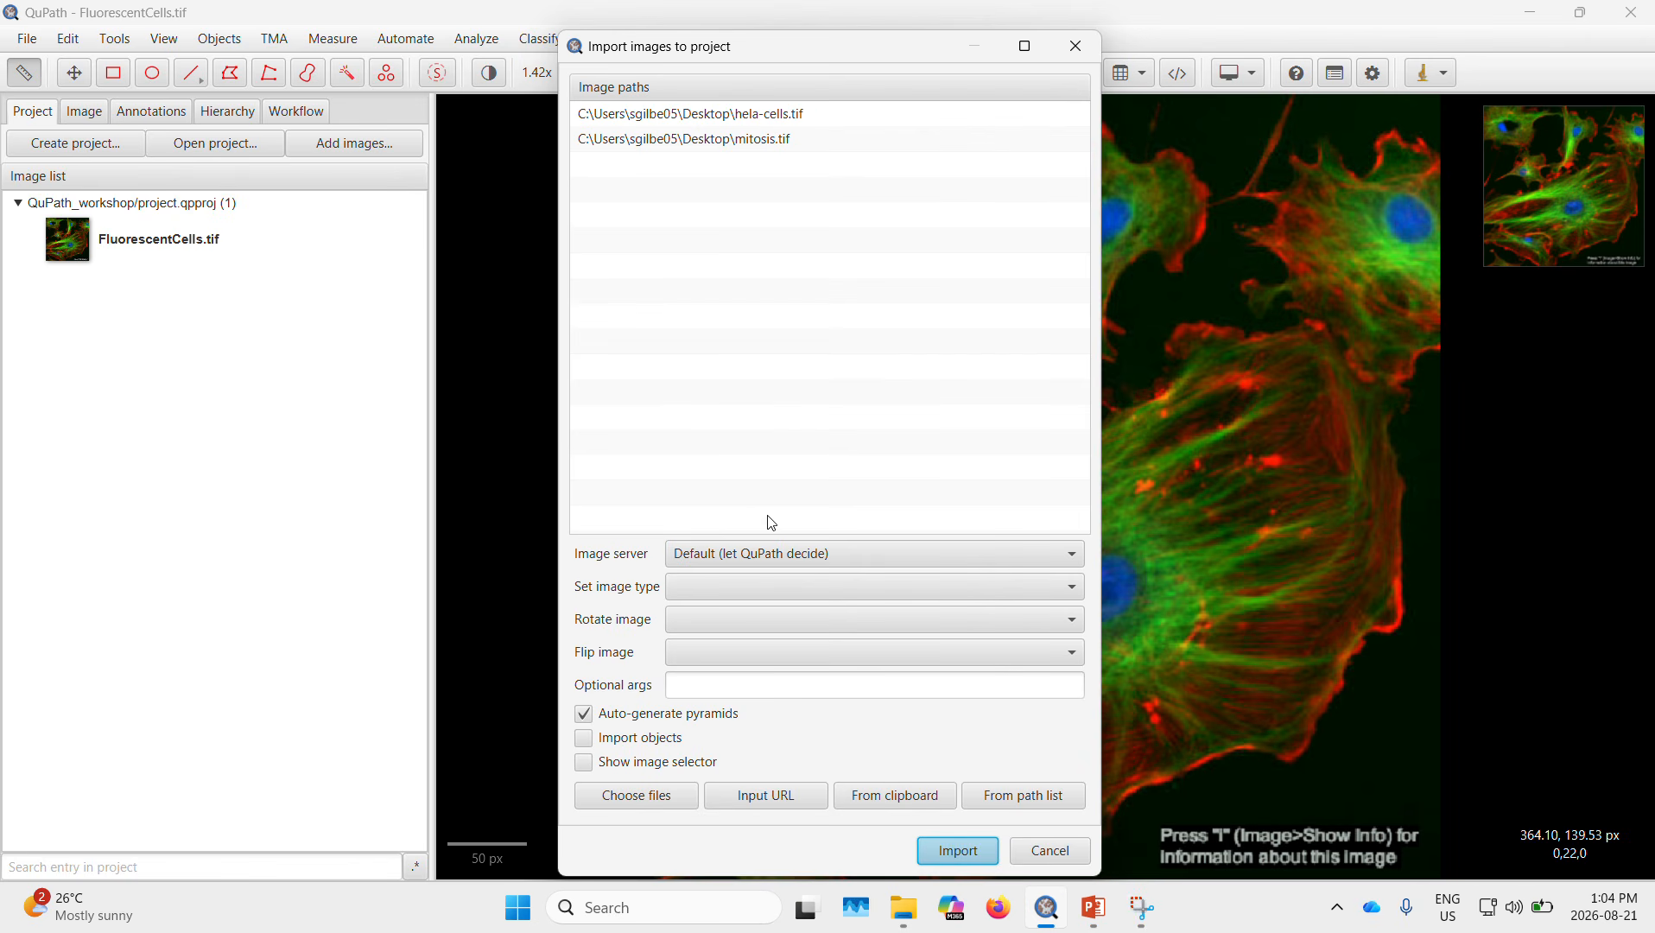
Step: Set the image type to Fluorescence and import both images into the project
left_click(736, 586)
left_click(744, 706)
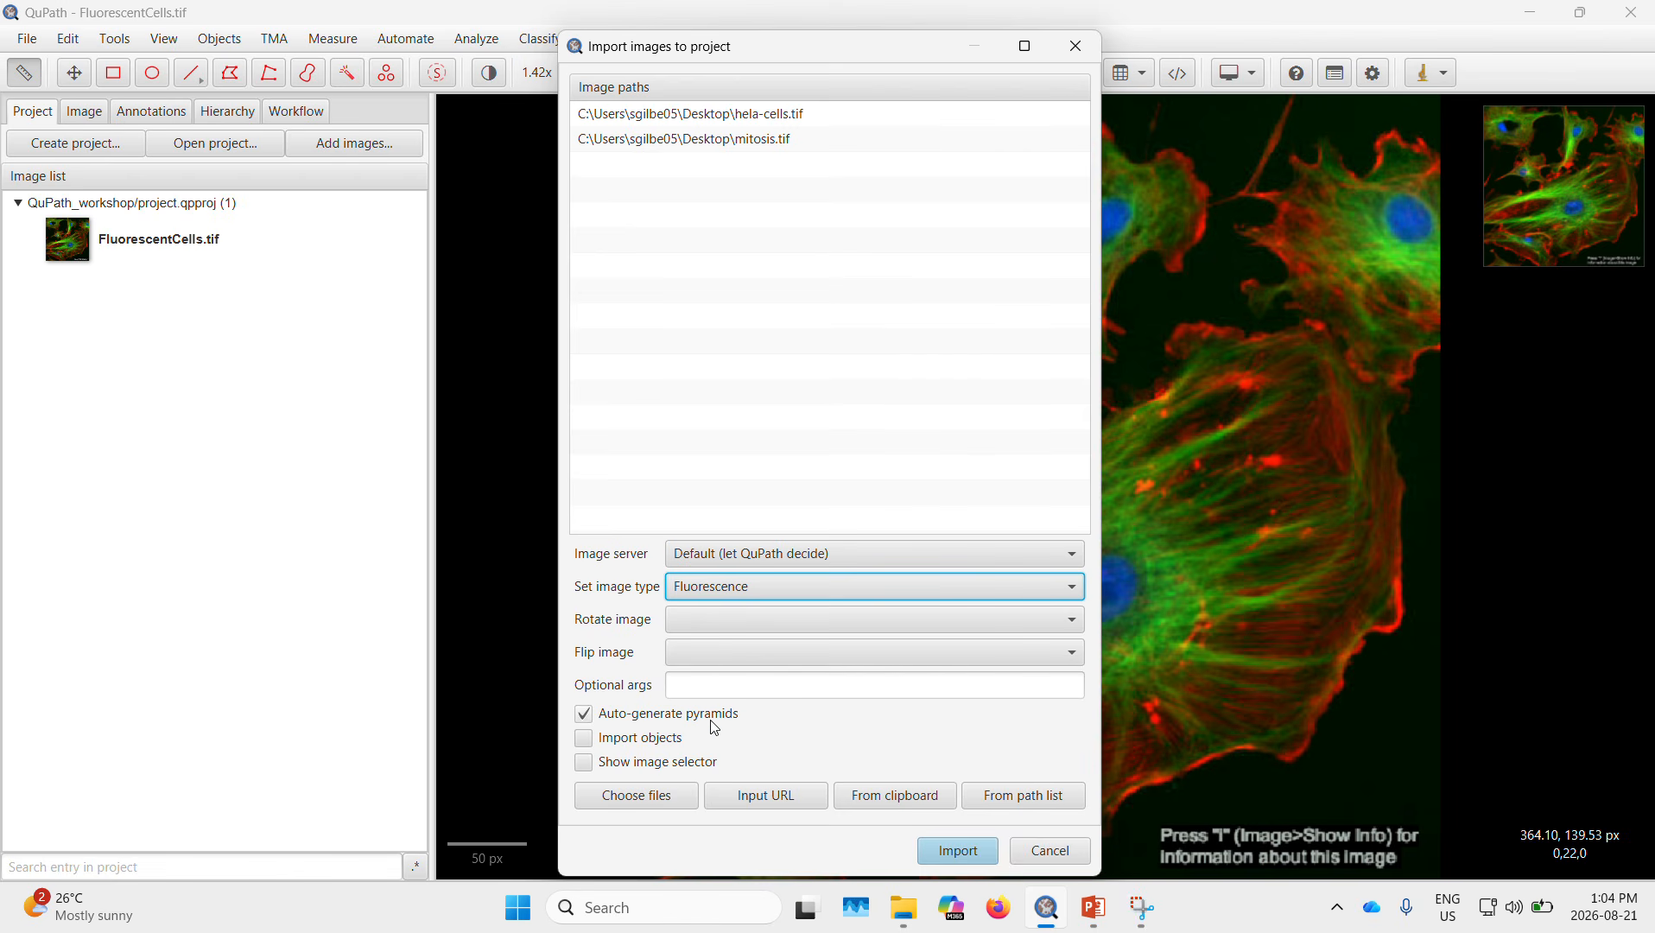
left_click(954, 852)
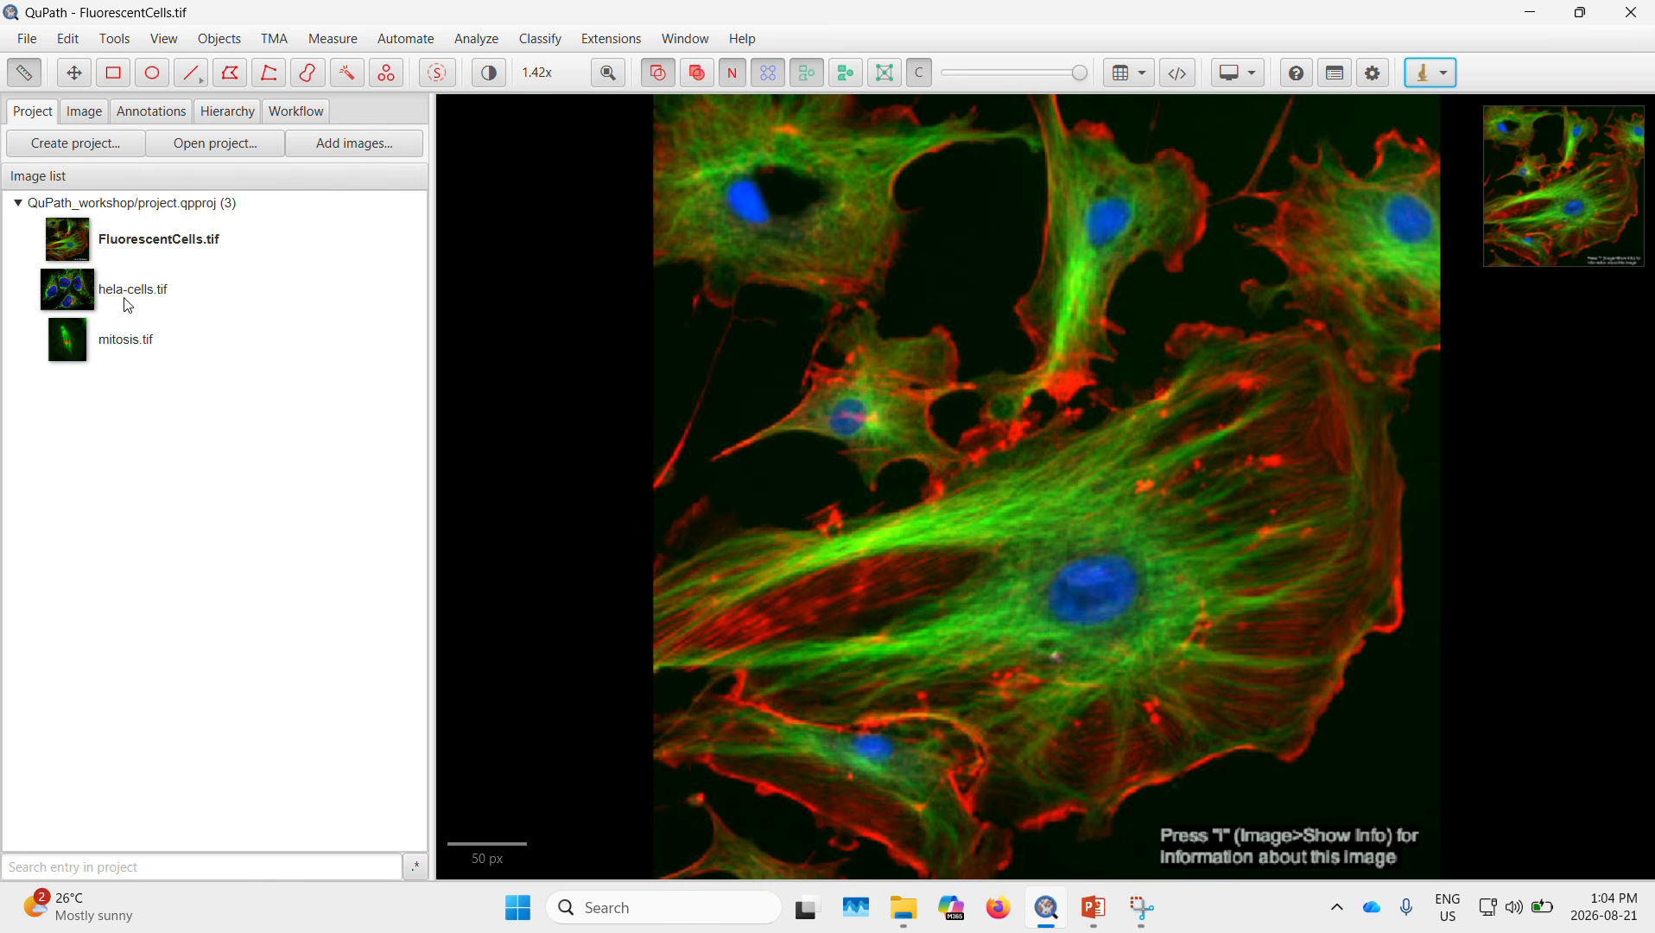
left_click(151, 292)
left_click(112, 354)
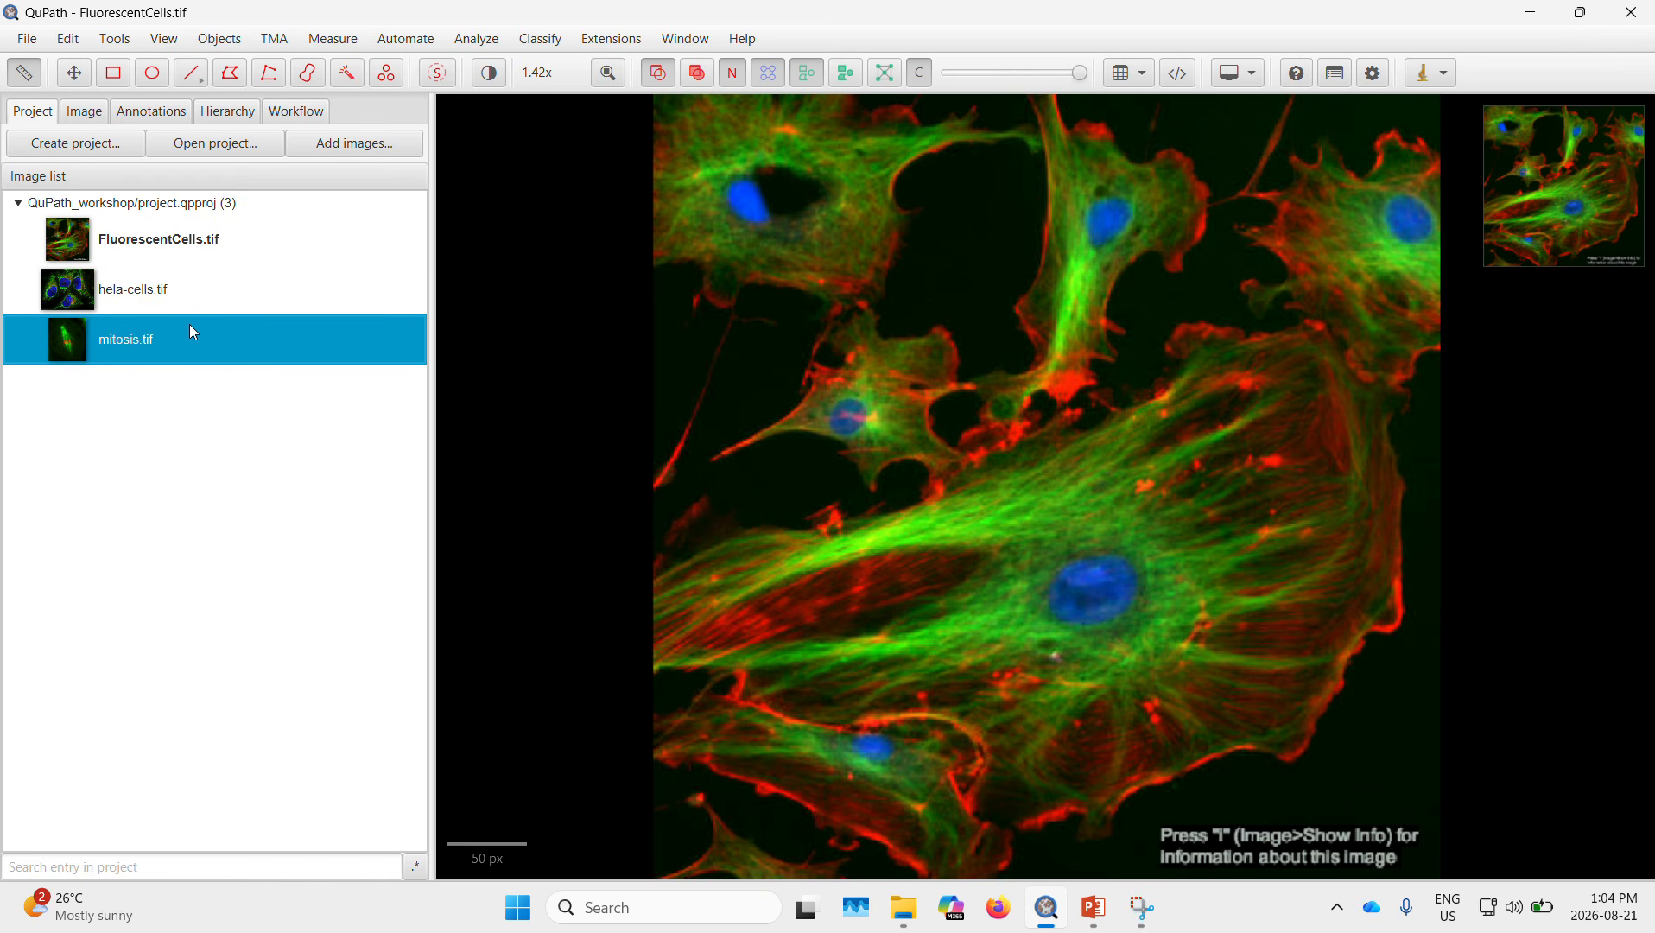
mouse_move(198, 302)
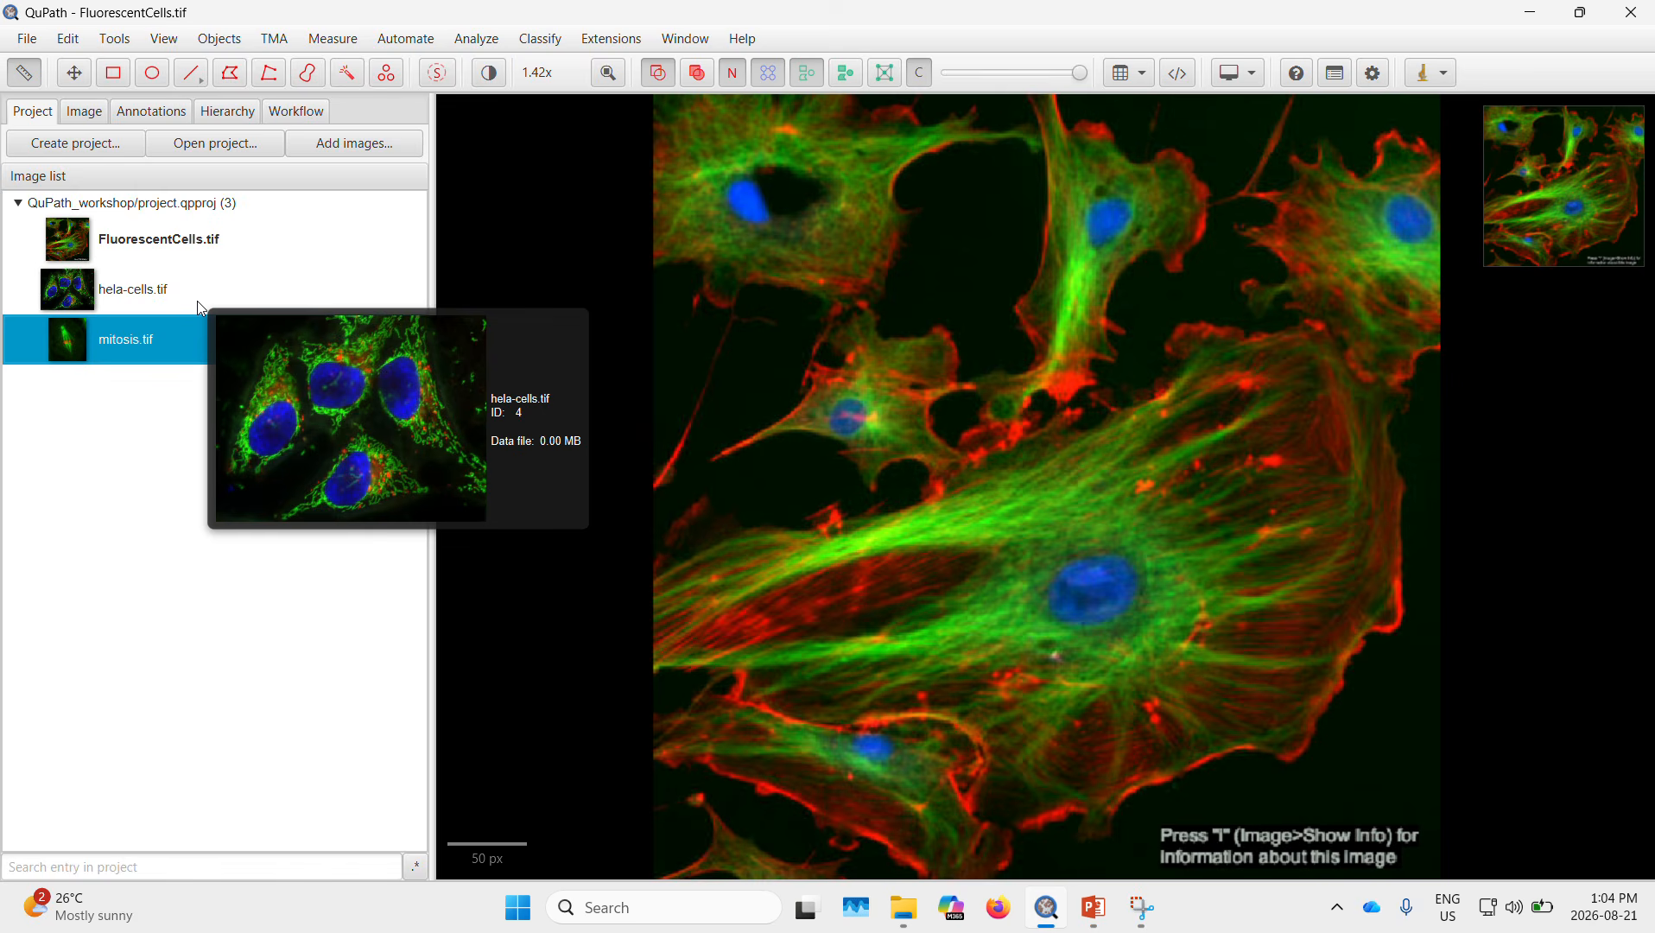
left_click(732, 37)
left_click(652, 223)
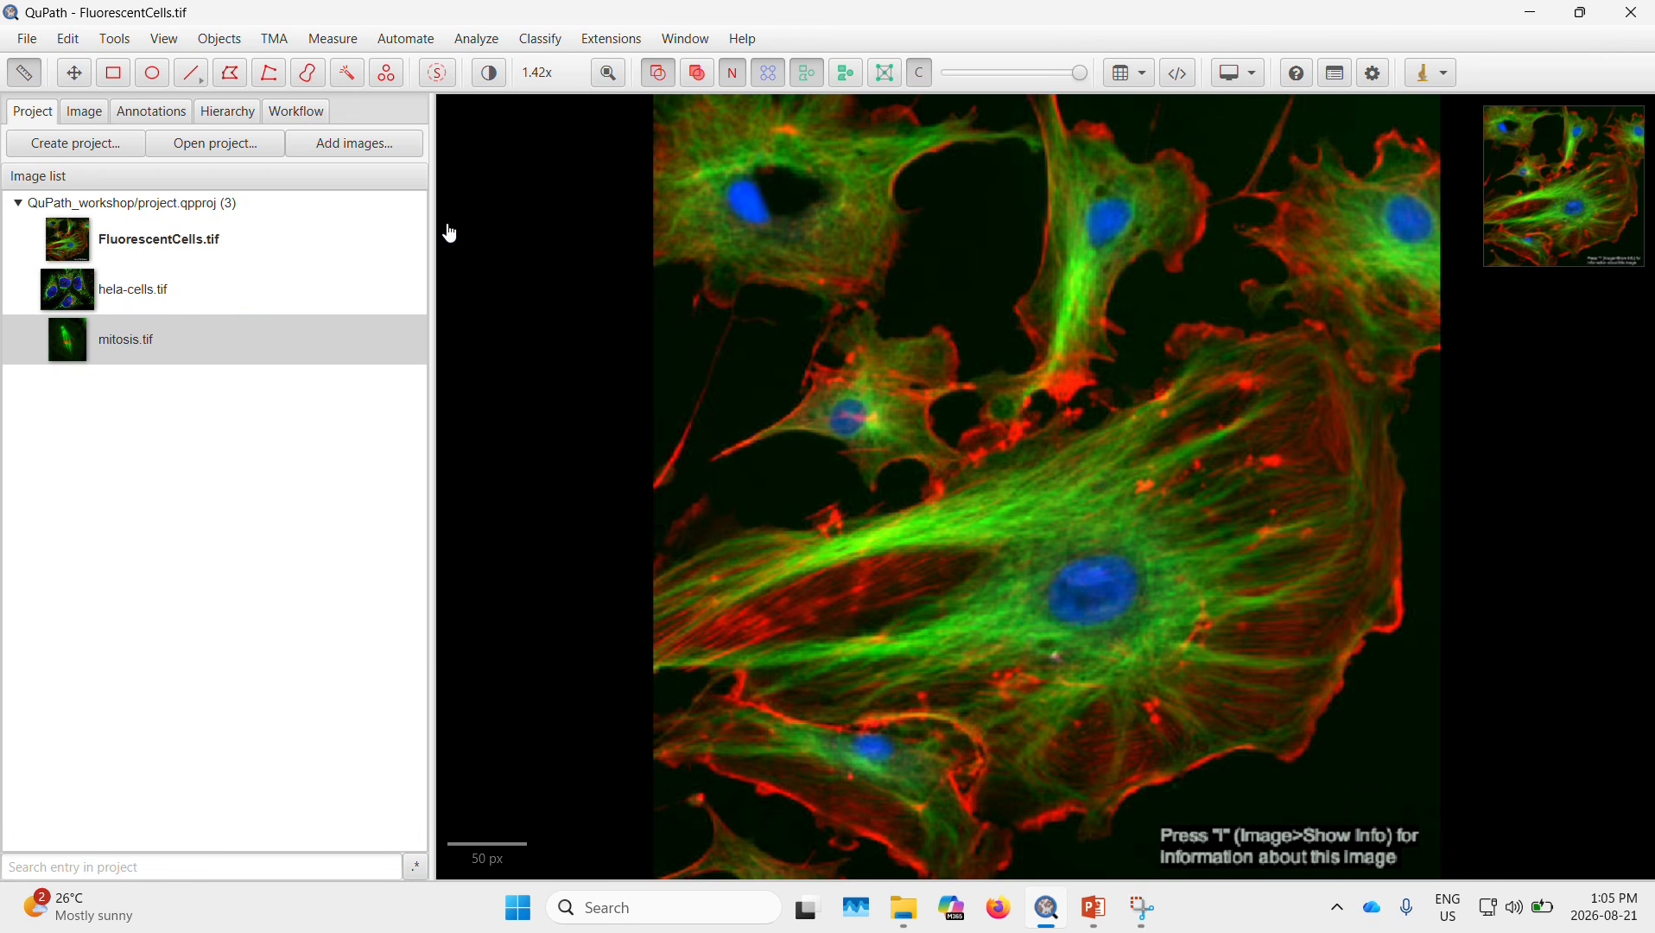
Step: Open hela-cells.tif from the project and examine its image properties, including the pixel type and pixel size
double_click(166, 297)
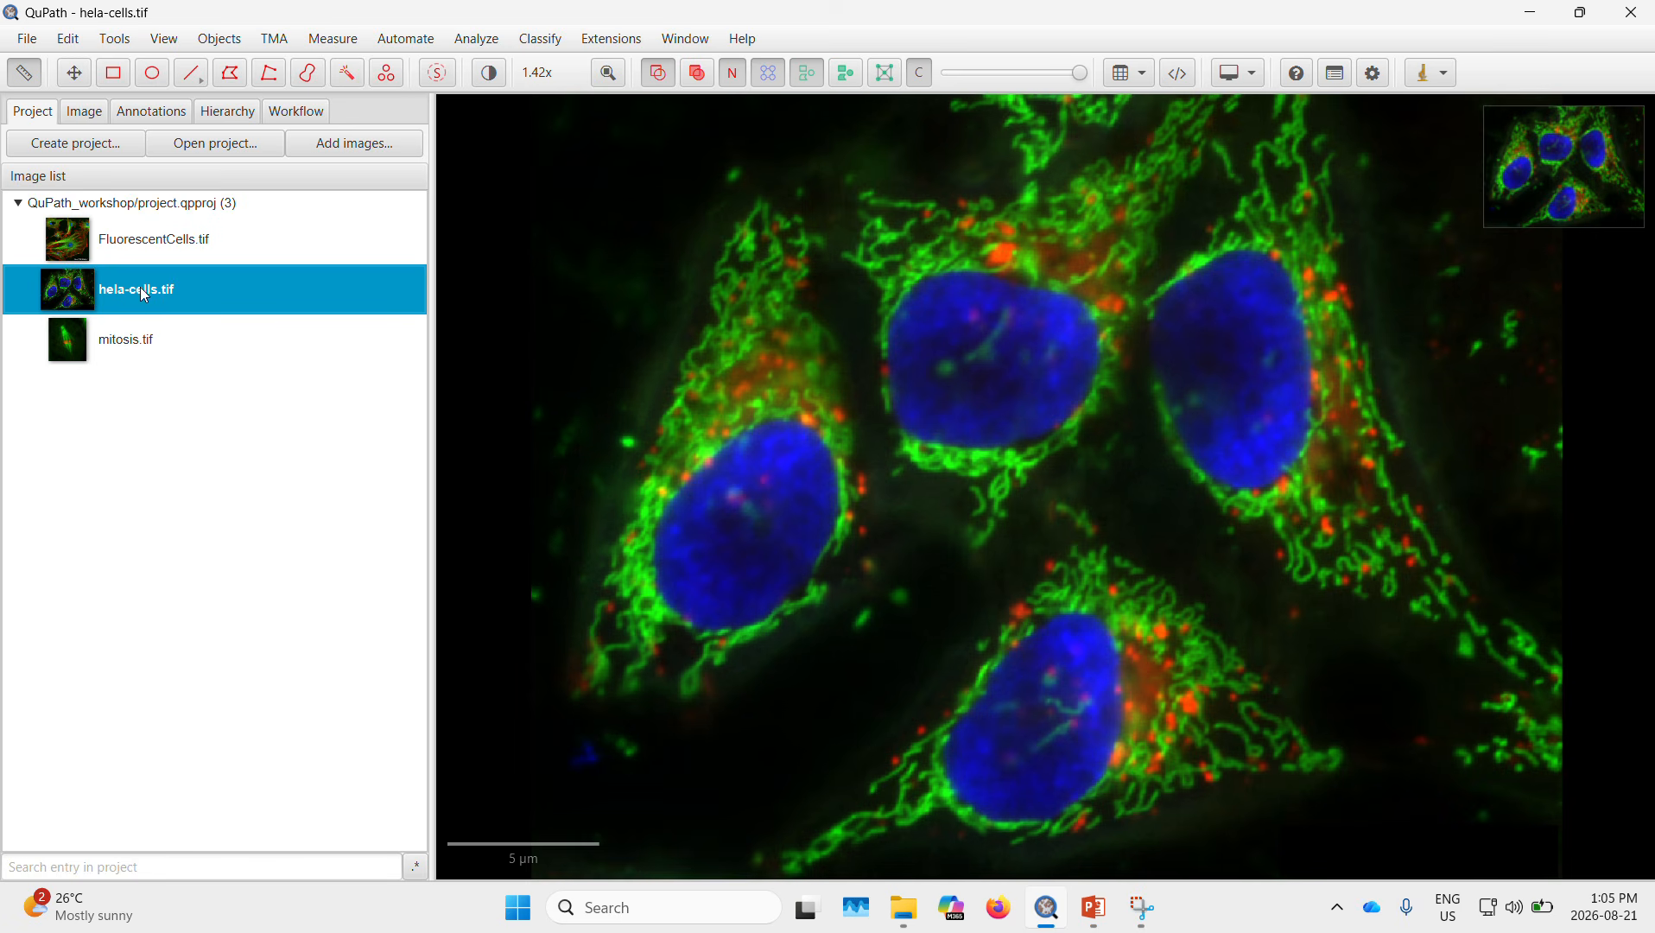
mouse_move(140, 297)
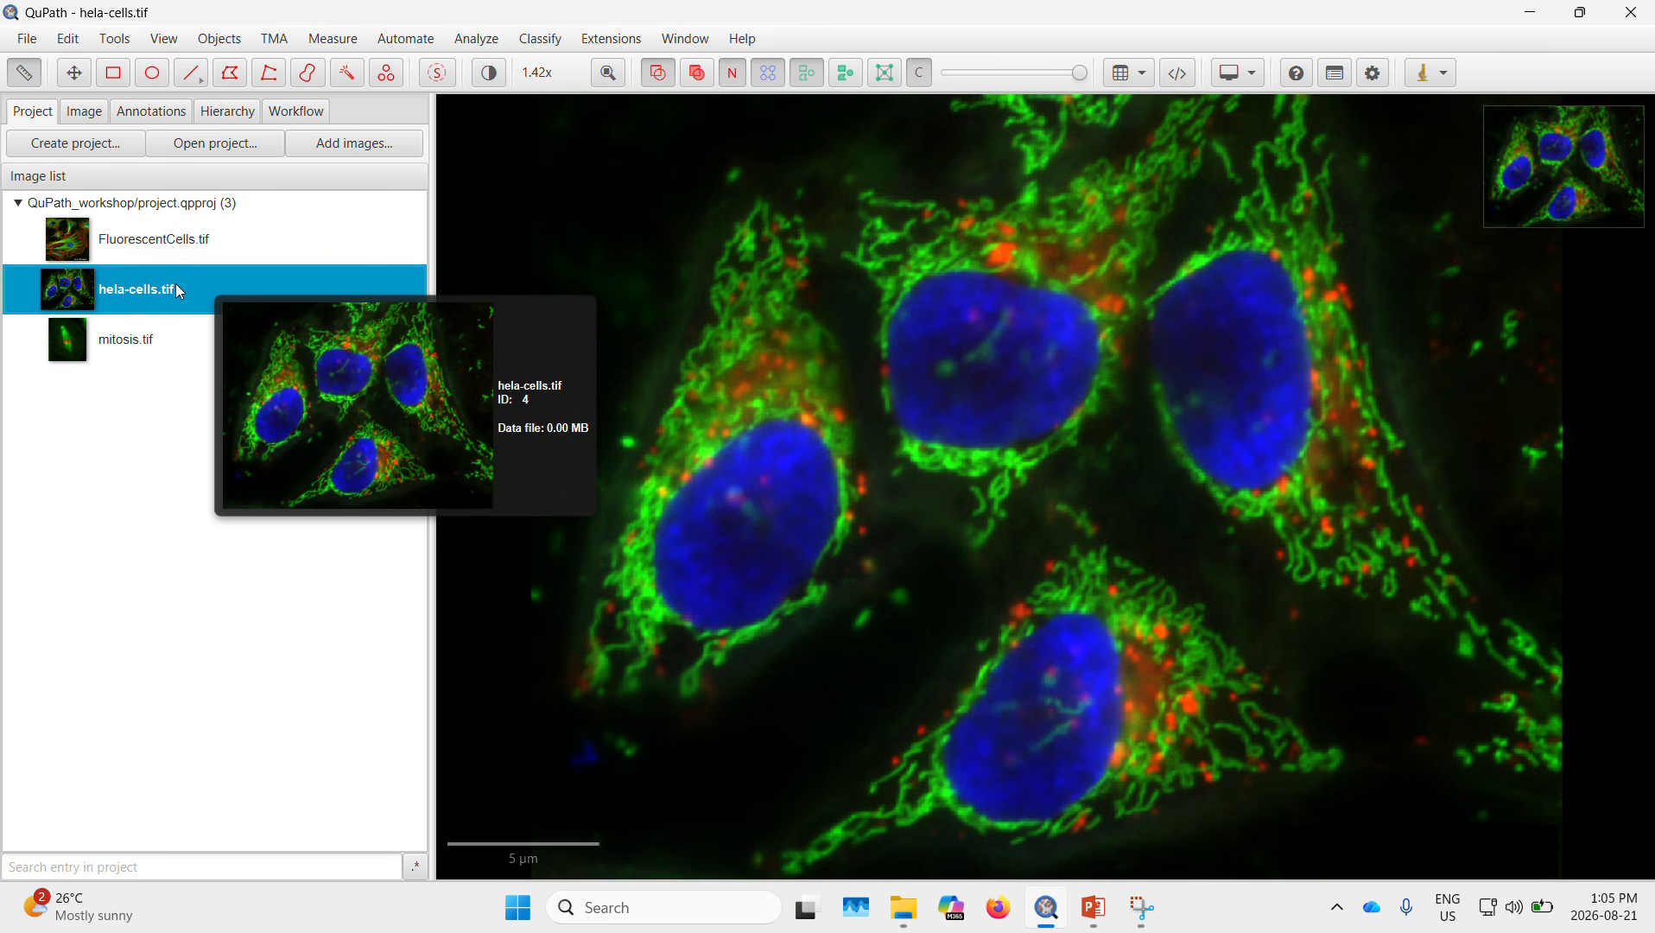
left_click(85, 112)
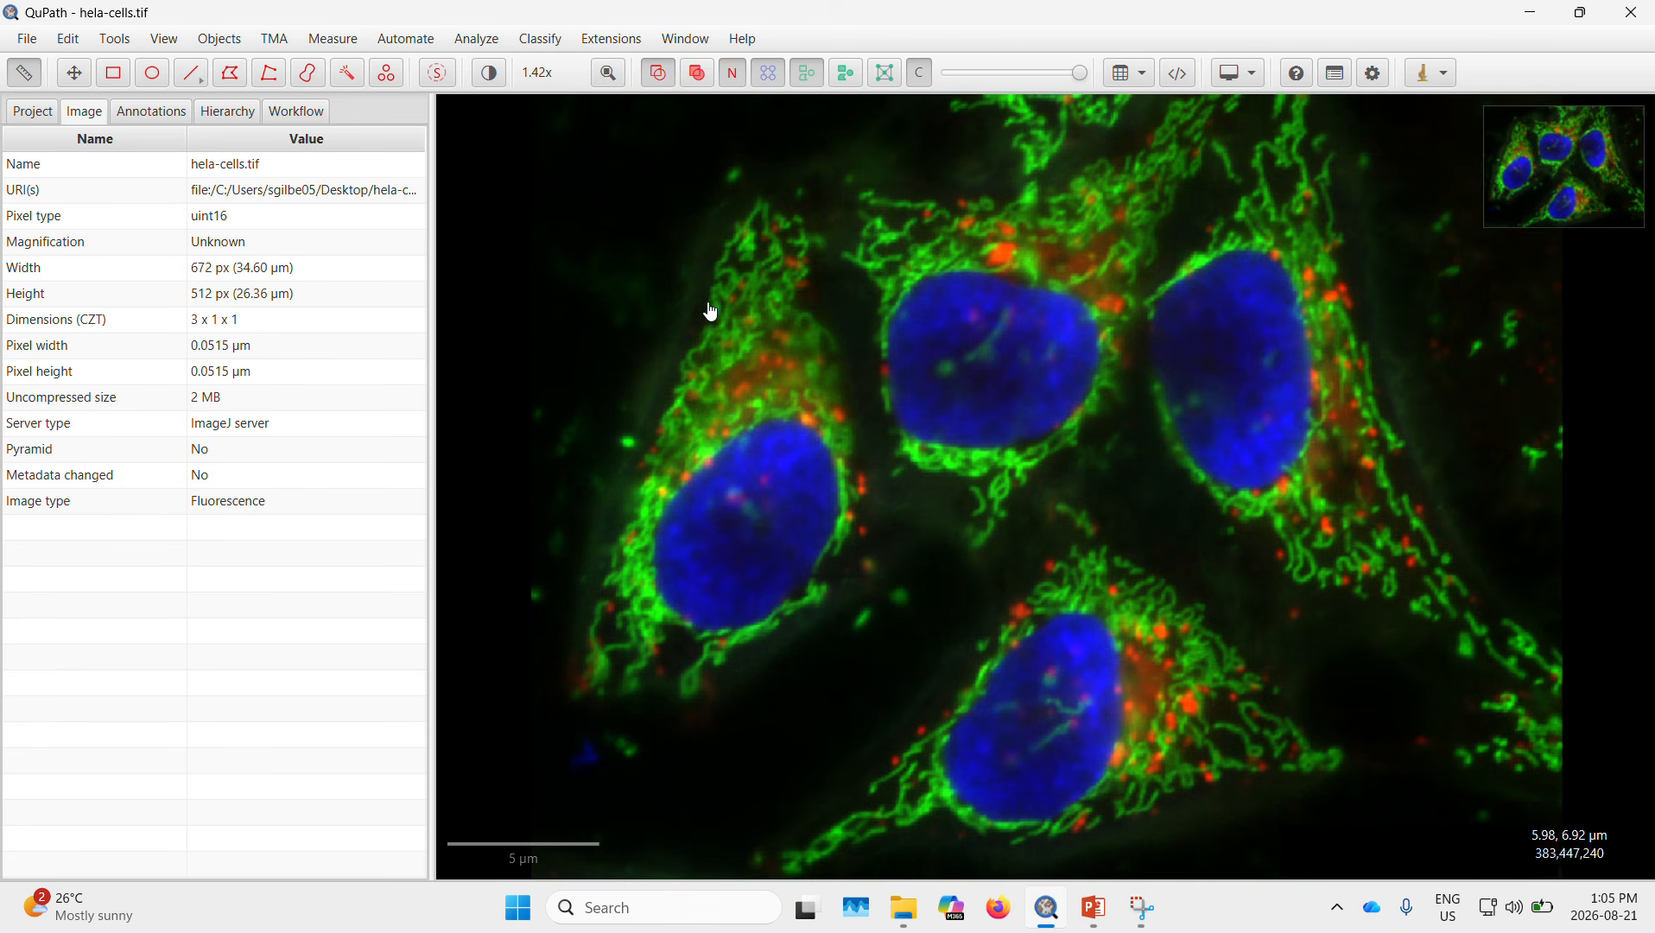
Step: Open FluorescentCells.tif from the project and examine its image properties, including the pixel width and height
left_click(42, 115)
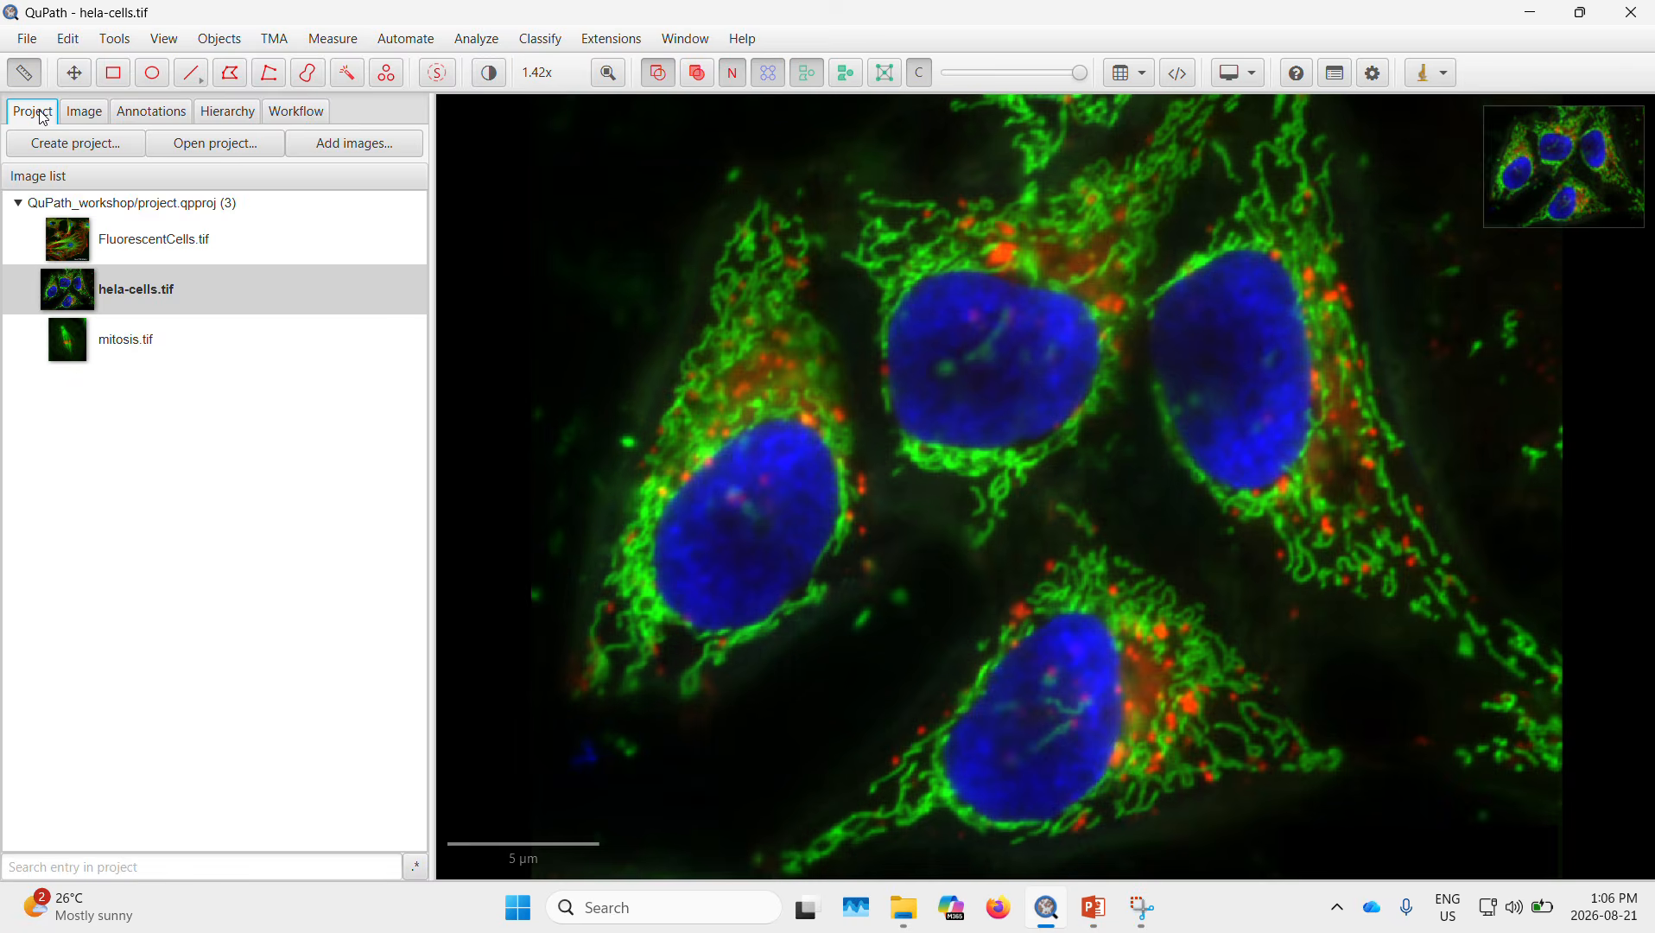
double_click(169, 248)
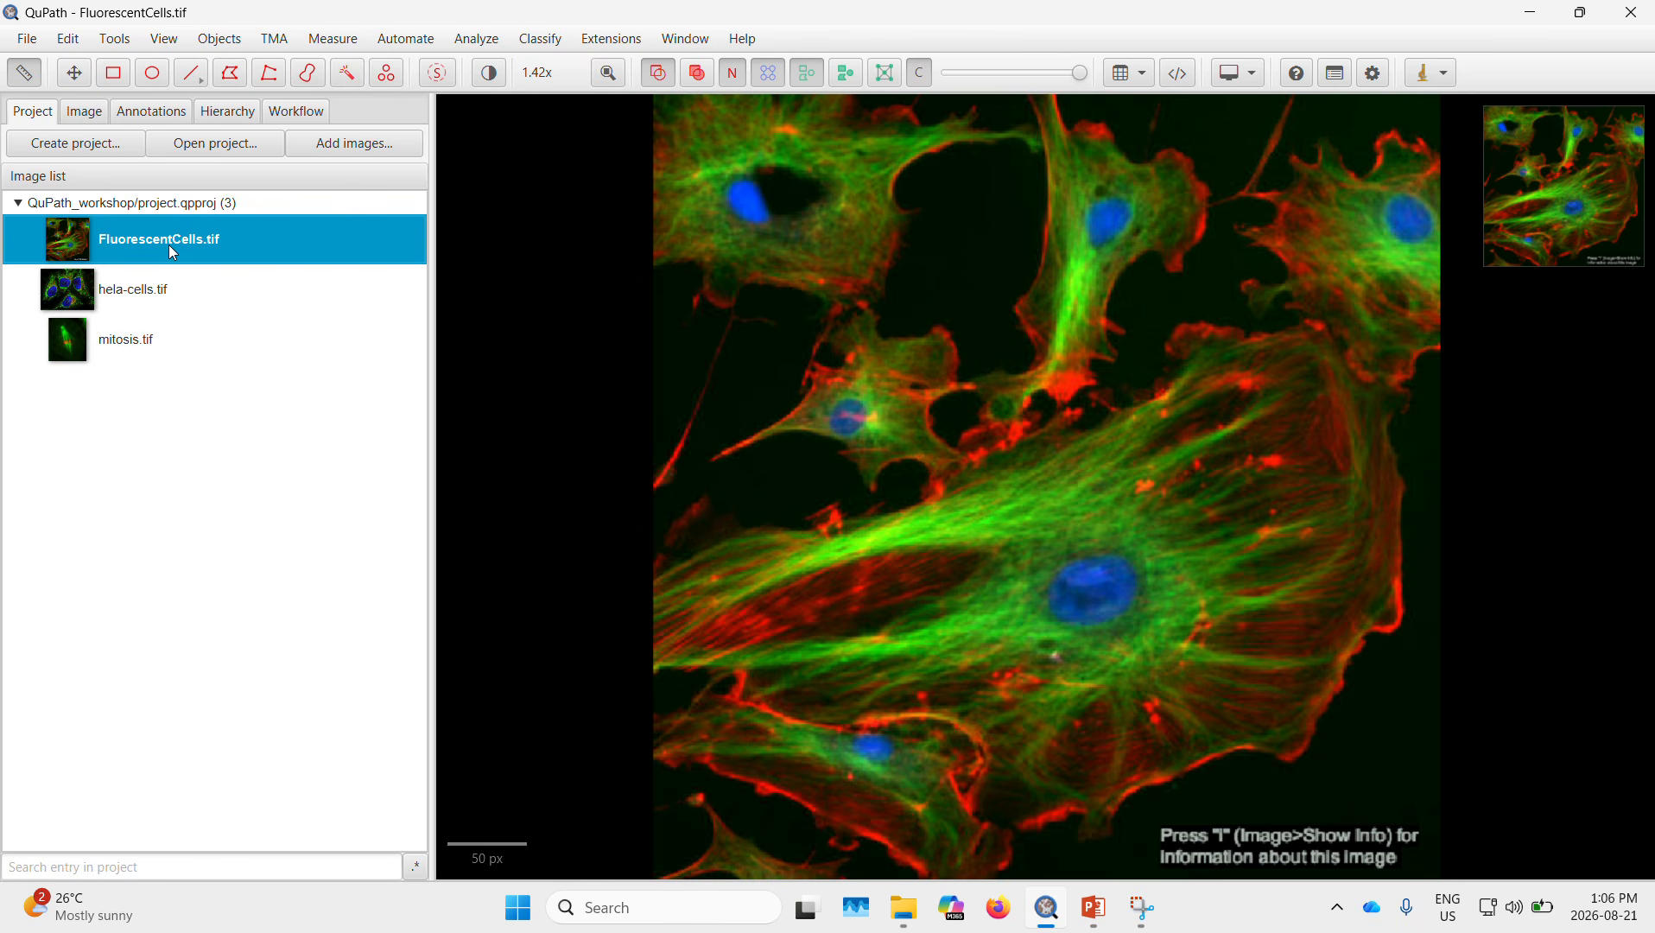
left_click(80, 115)
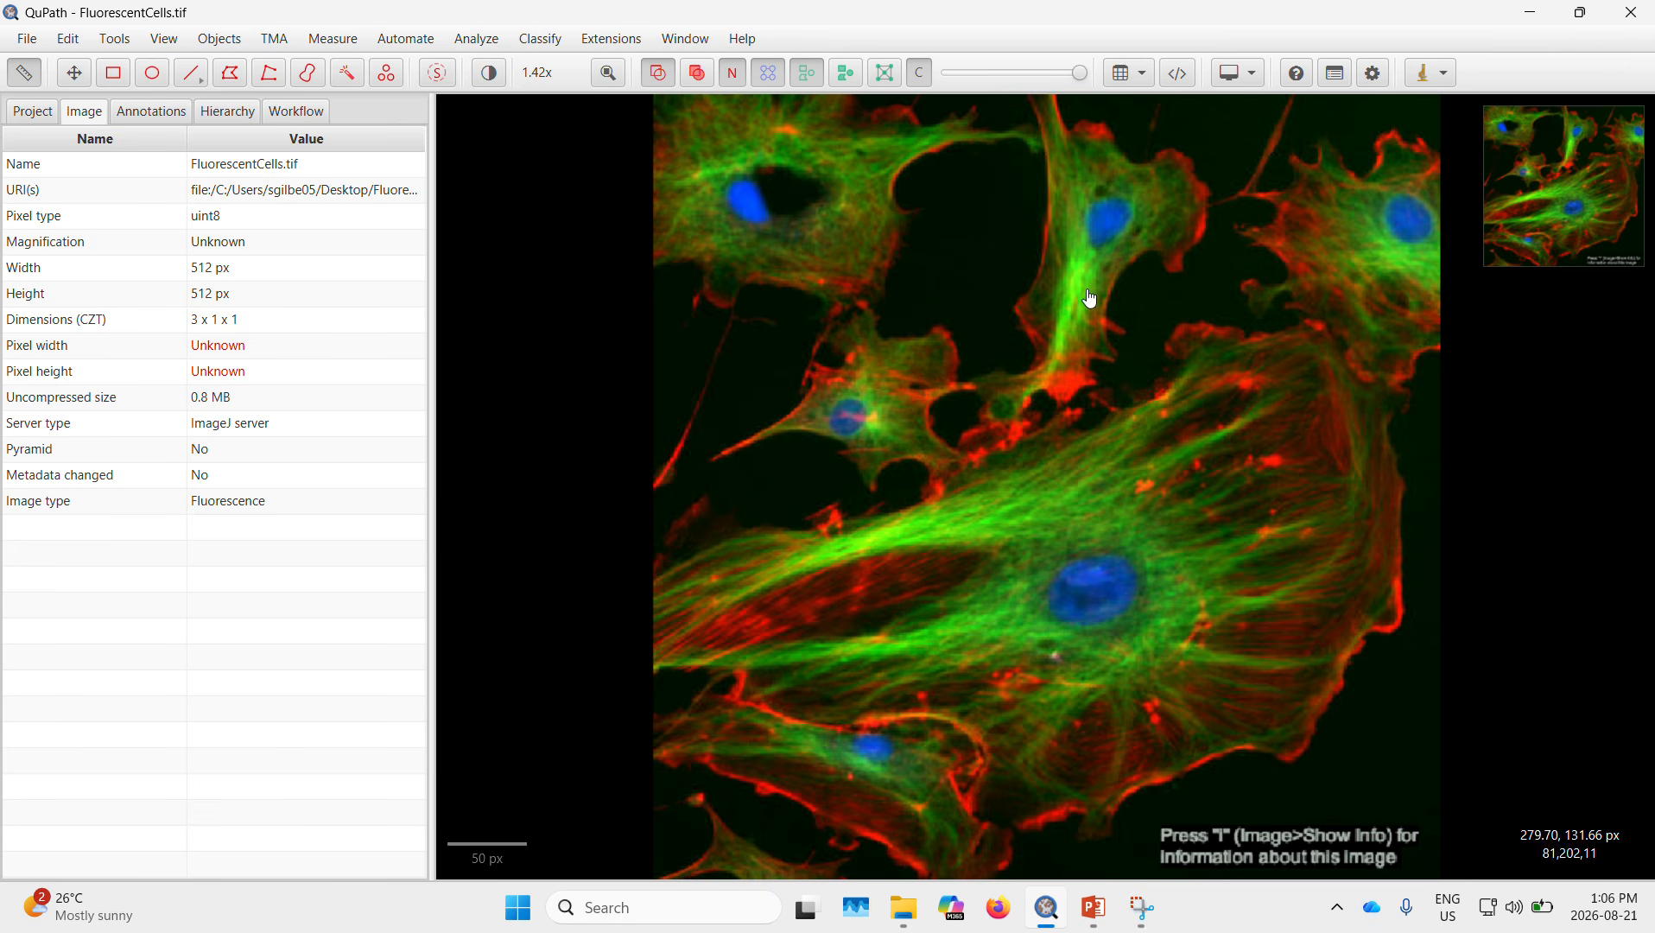
Step: Send the whole FluorescentCells.tif image from QuPath to ImageJ as a region
left_click(1434, 73)
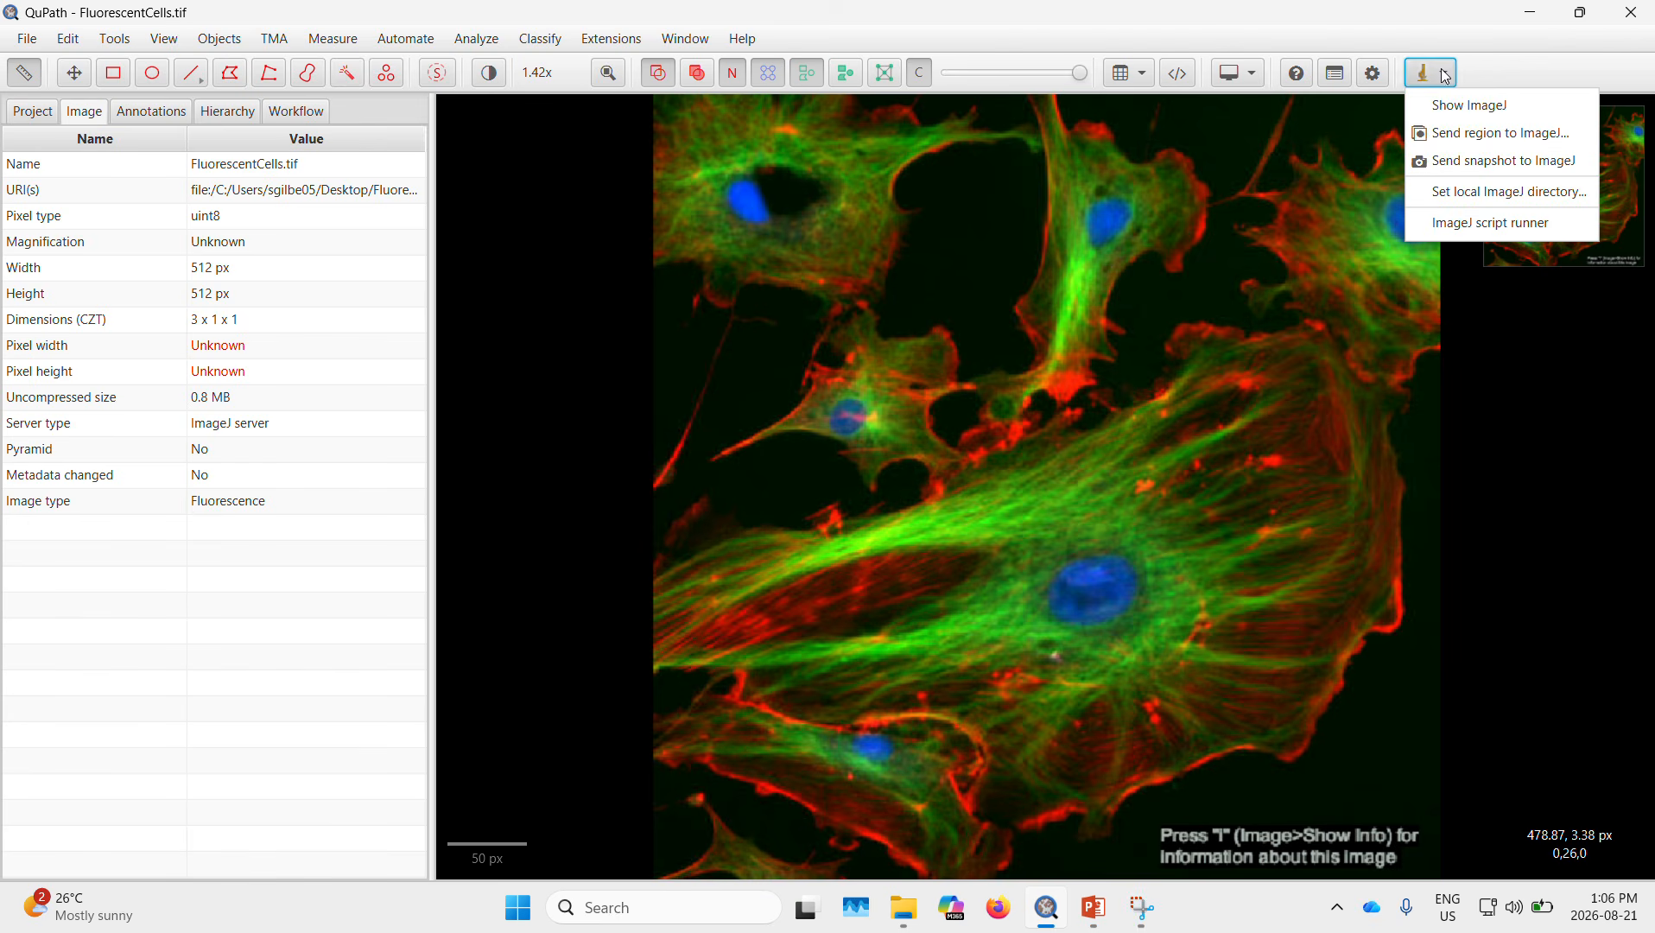
left_click(1467, 136)
left_click(889, 560)
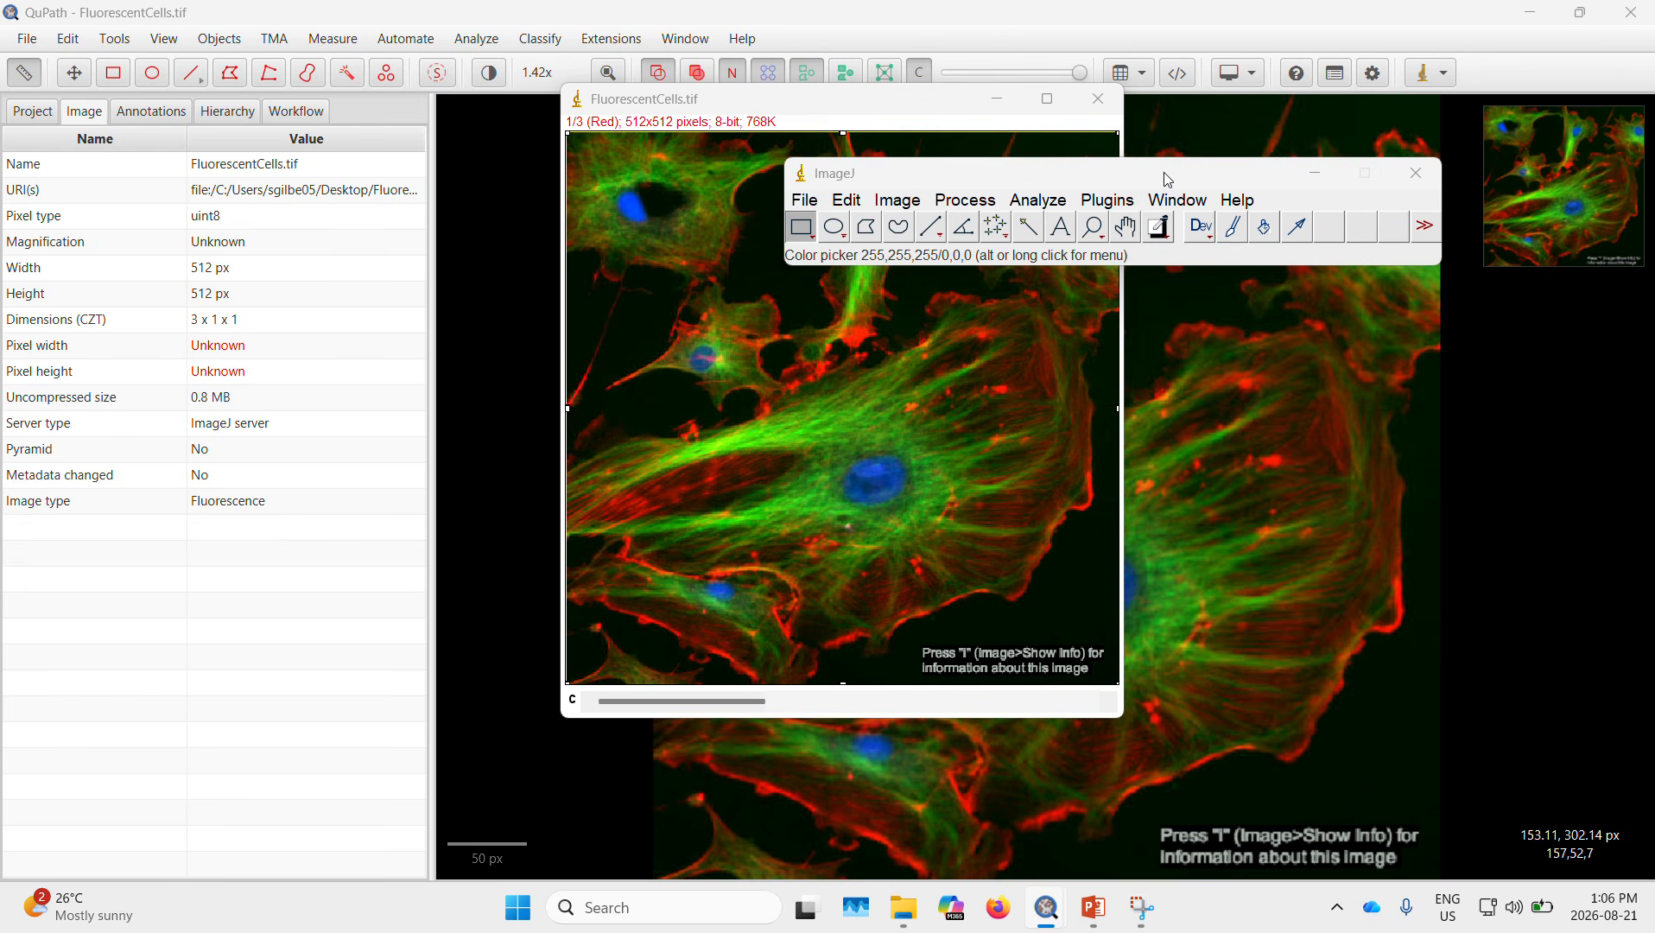
Step: Show the ImageJ info for FluorescentCells.tif, read through its metadata, and return to the ImageJ main window
key("i")
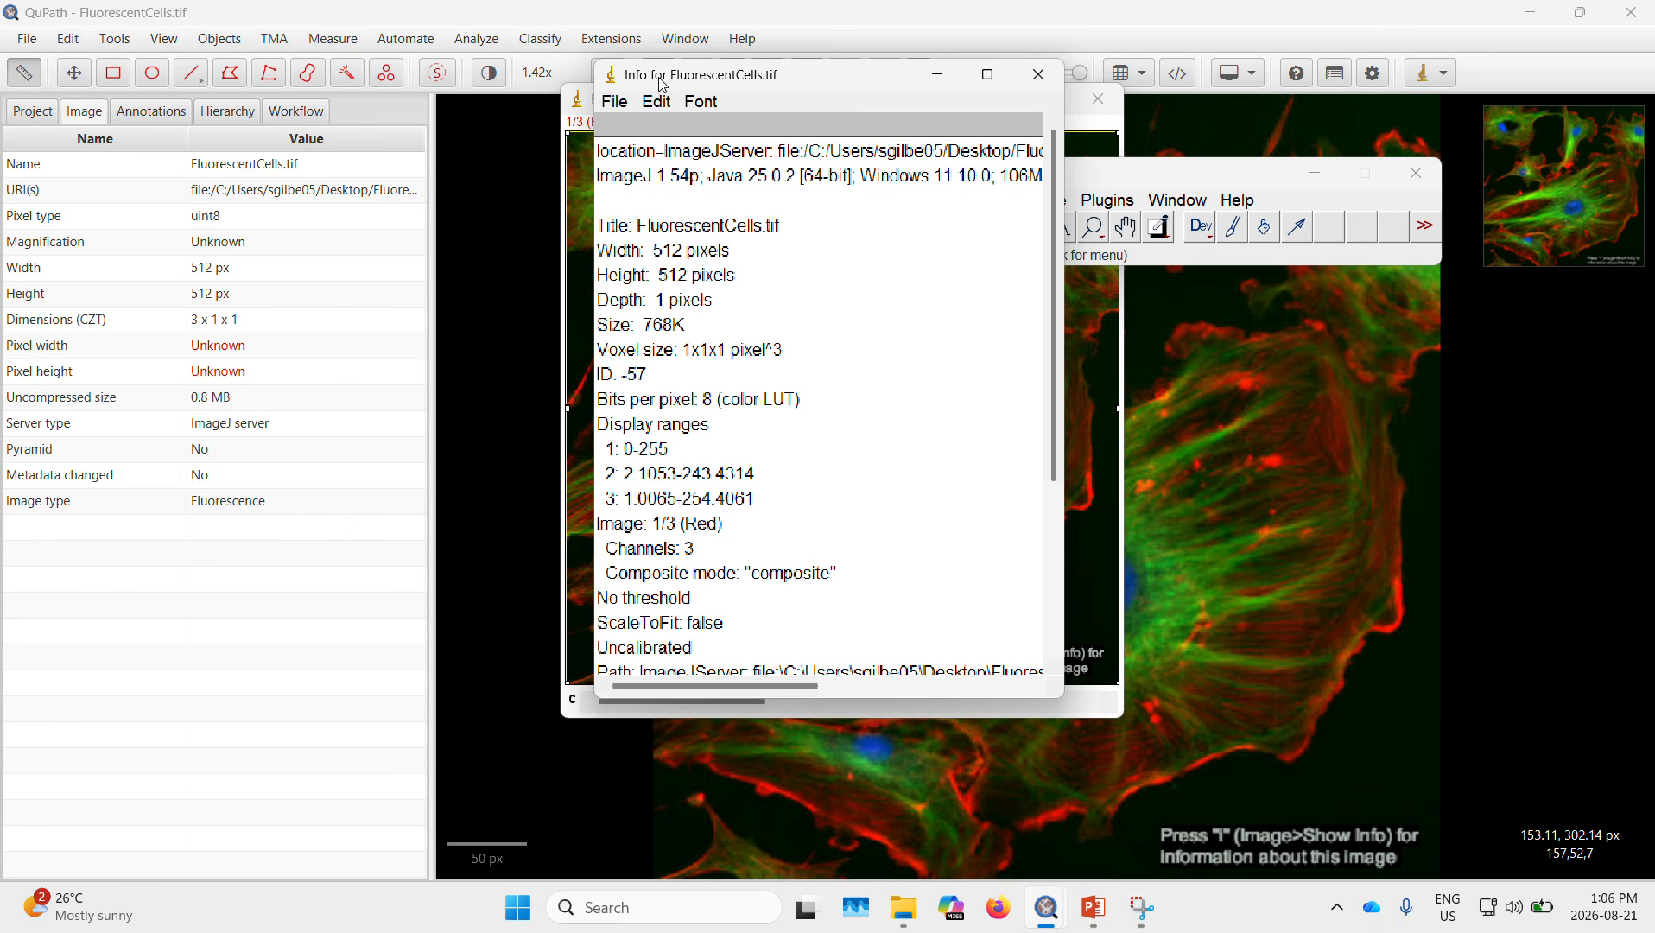
left_click_drag(662, 83, 1069, 136)
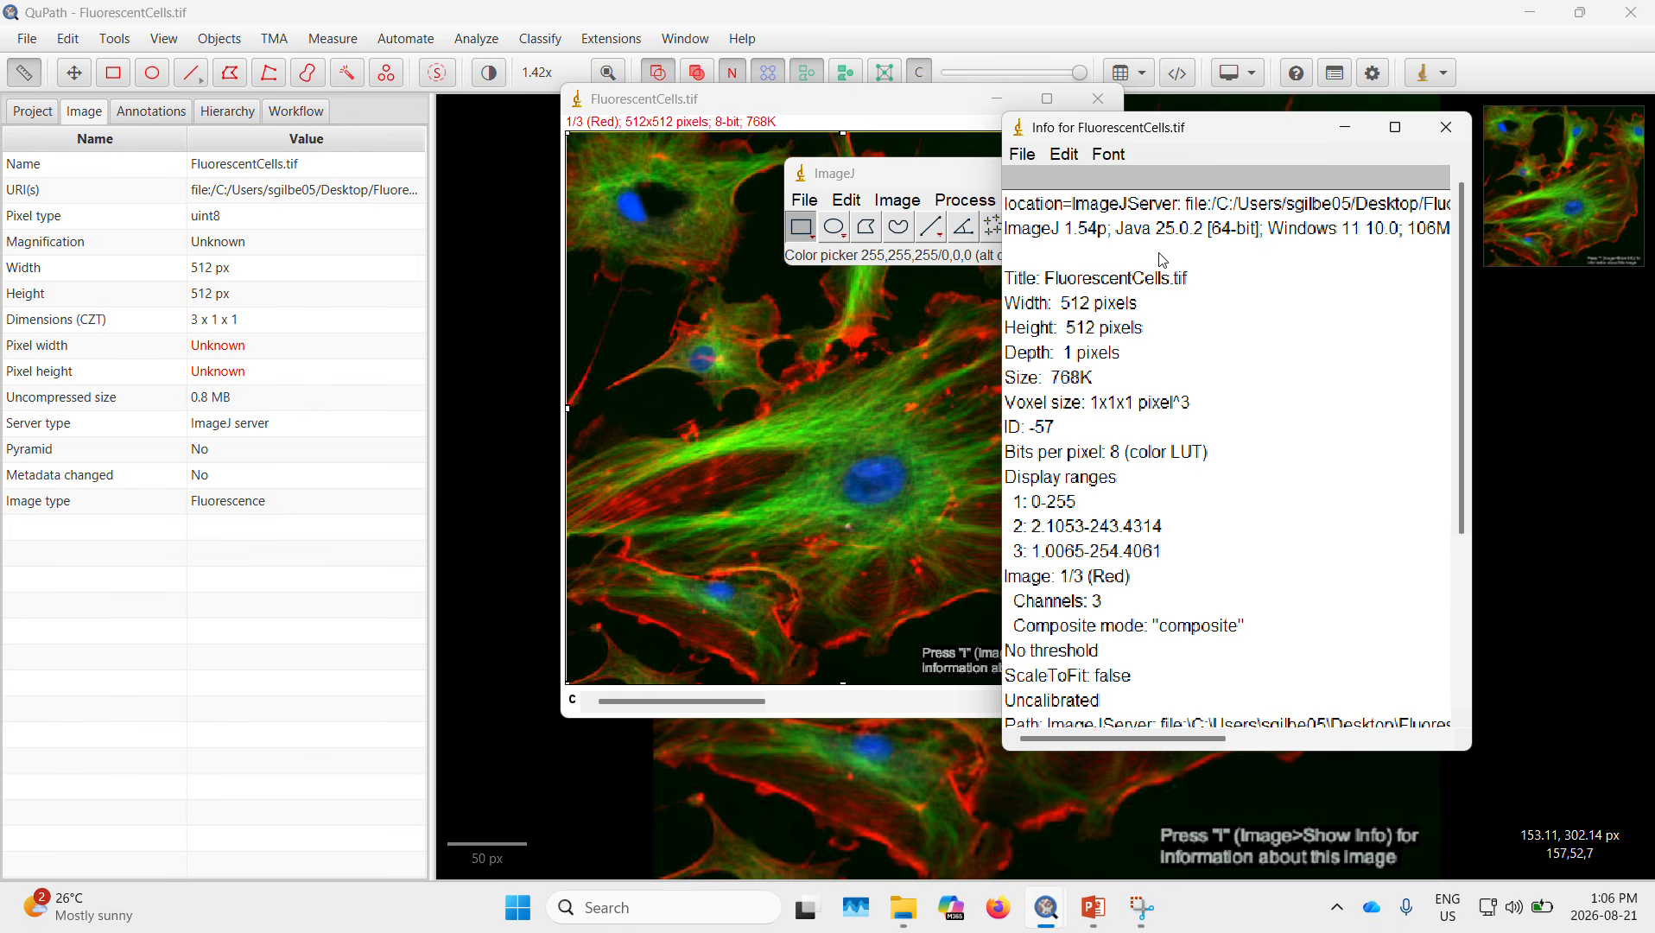
scroll(1134, 332, "down", 3)
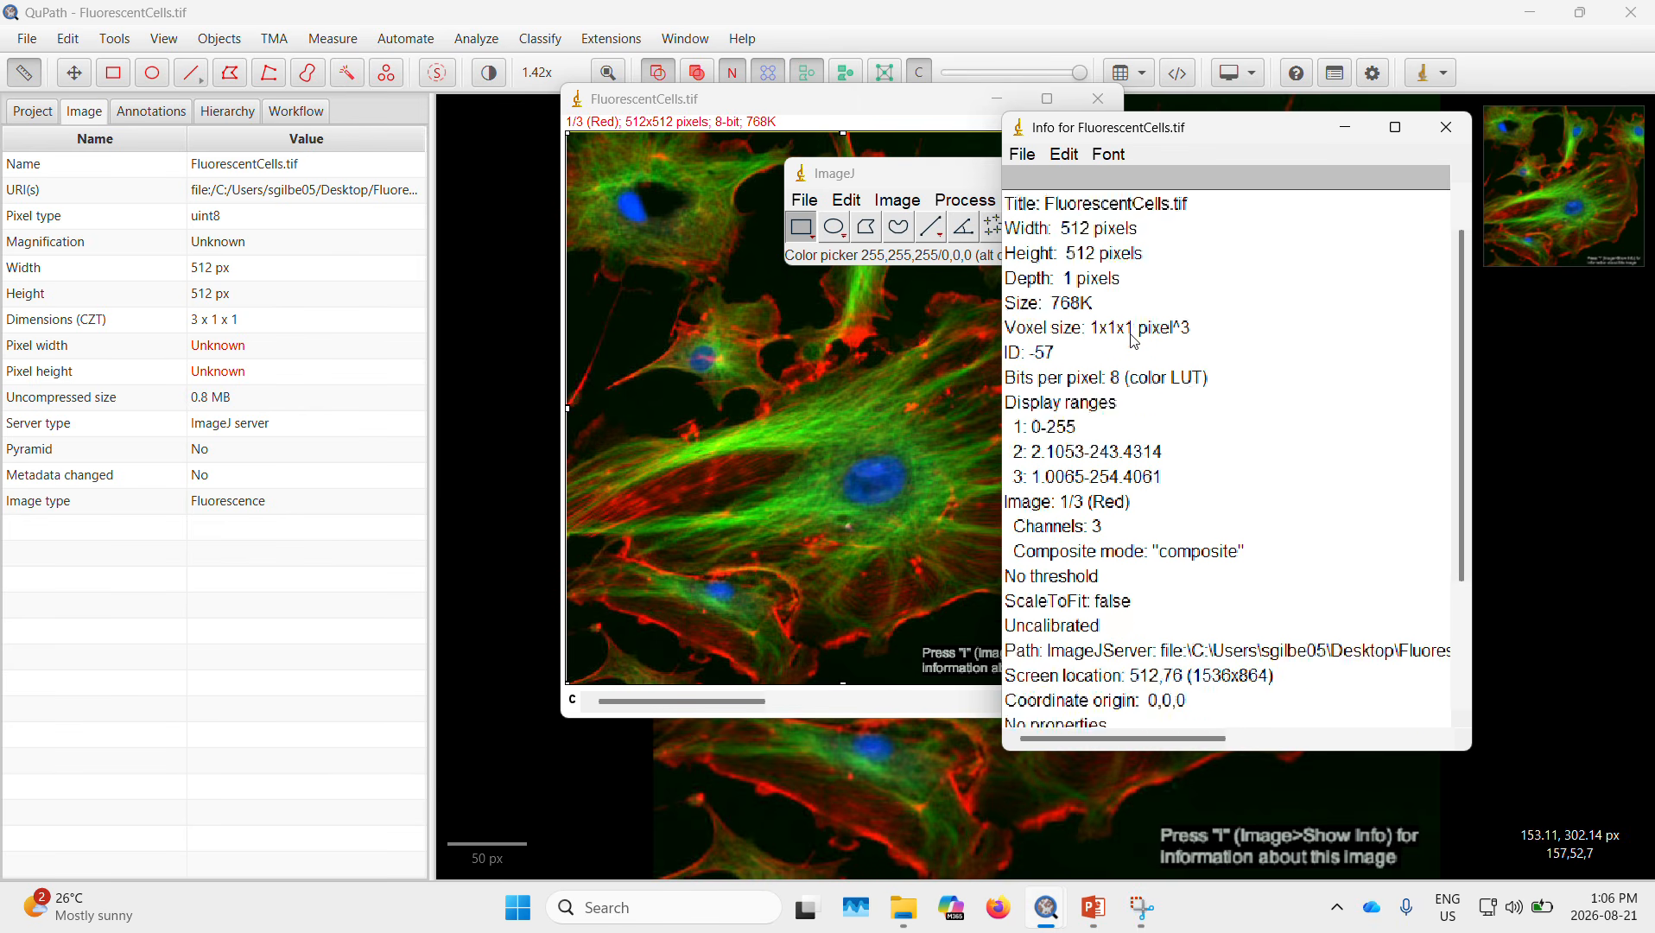
scroll(1136, 330, "down", 2)
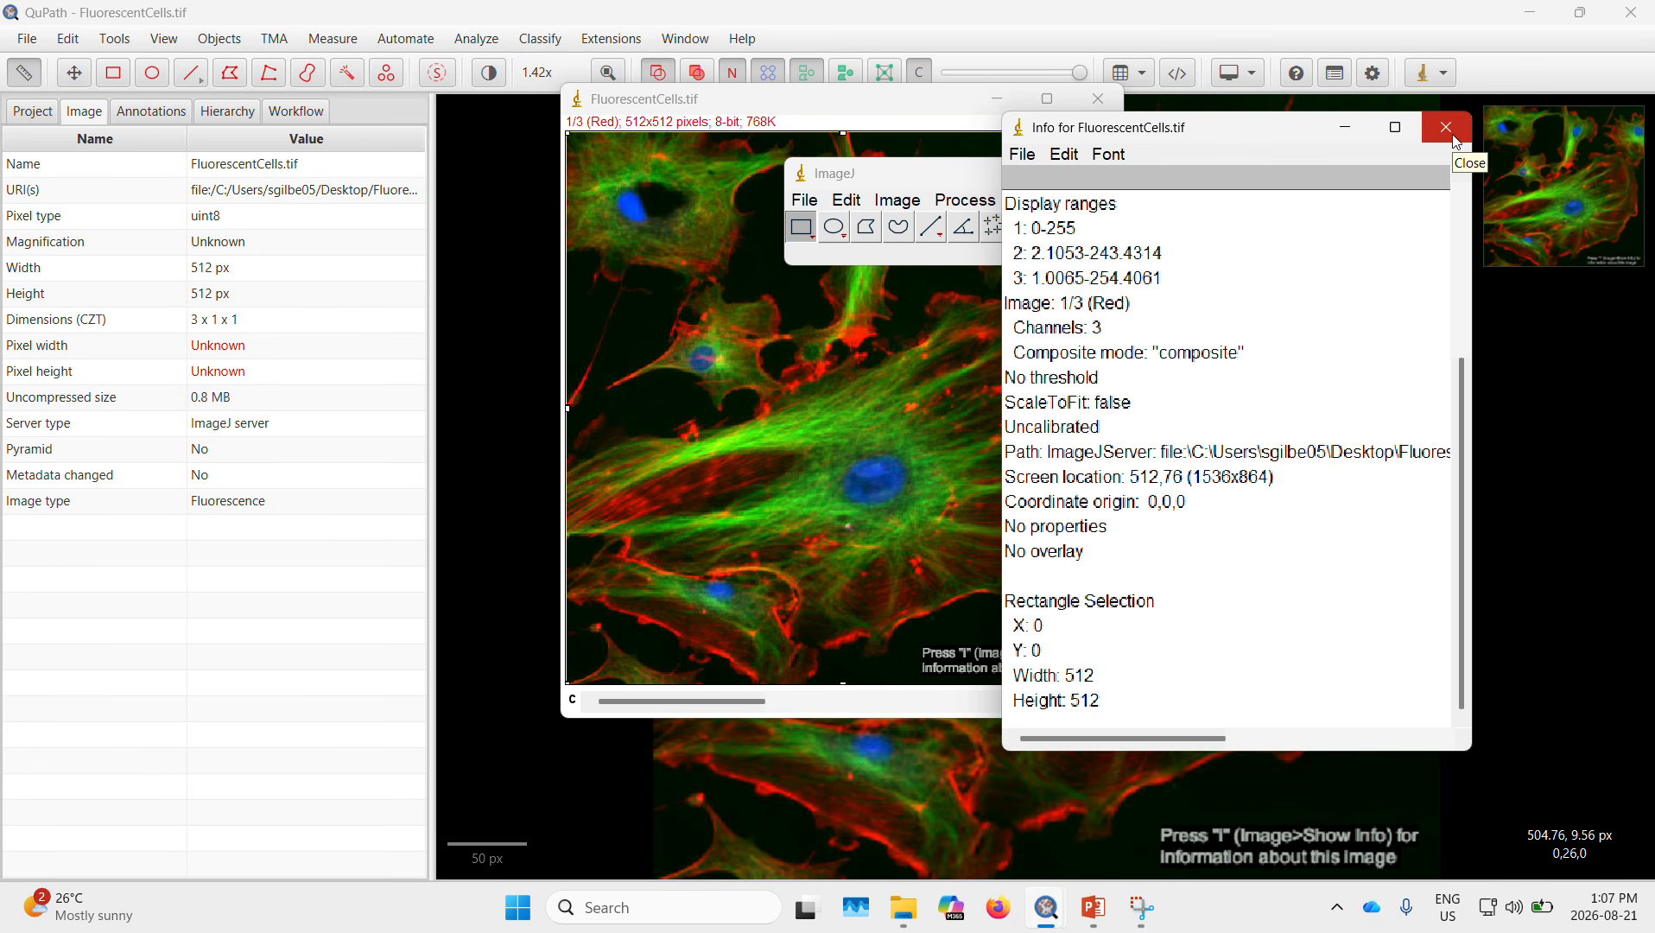
left_click(700, 38)
left_click(954, 179)
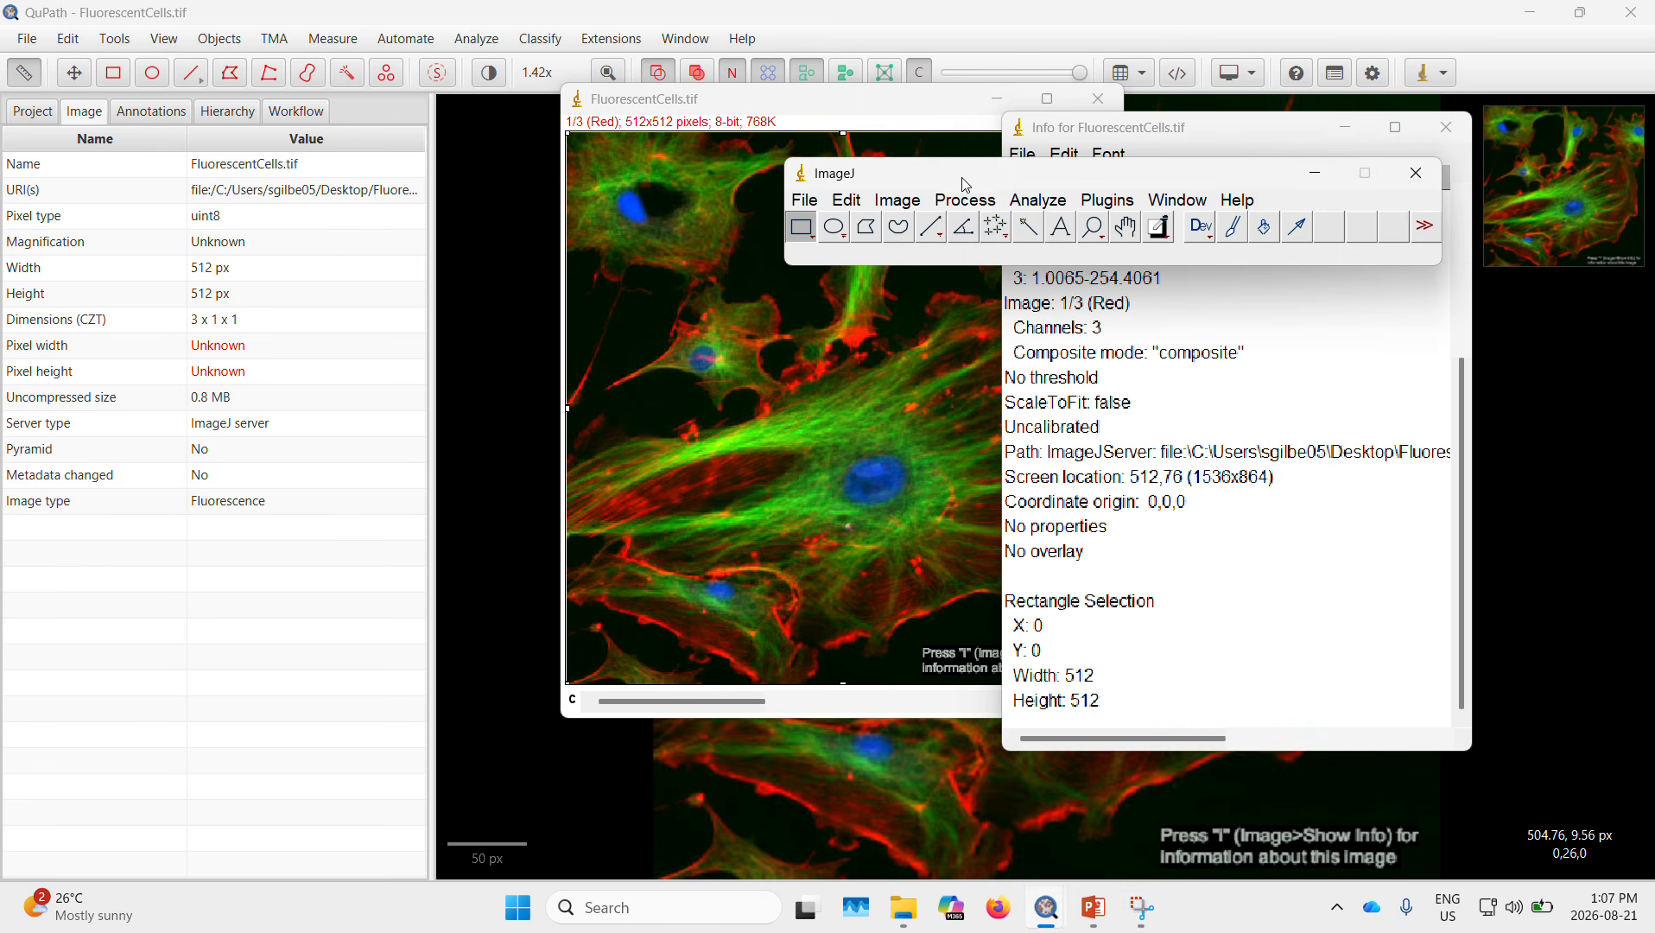
Step: Close ImageJ, open mitosis.tif from the QuPath project, and examine its image properties and Z and time dimensions, moving to time point 16
left_click(1415, 173)
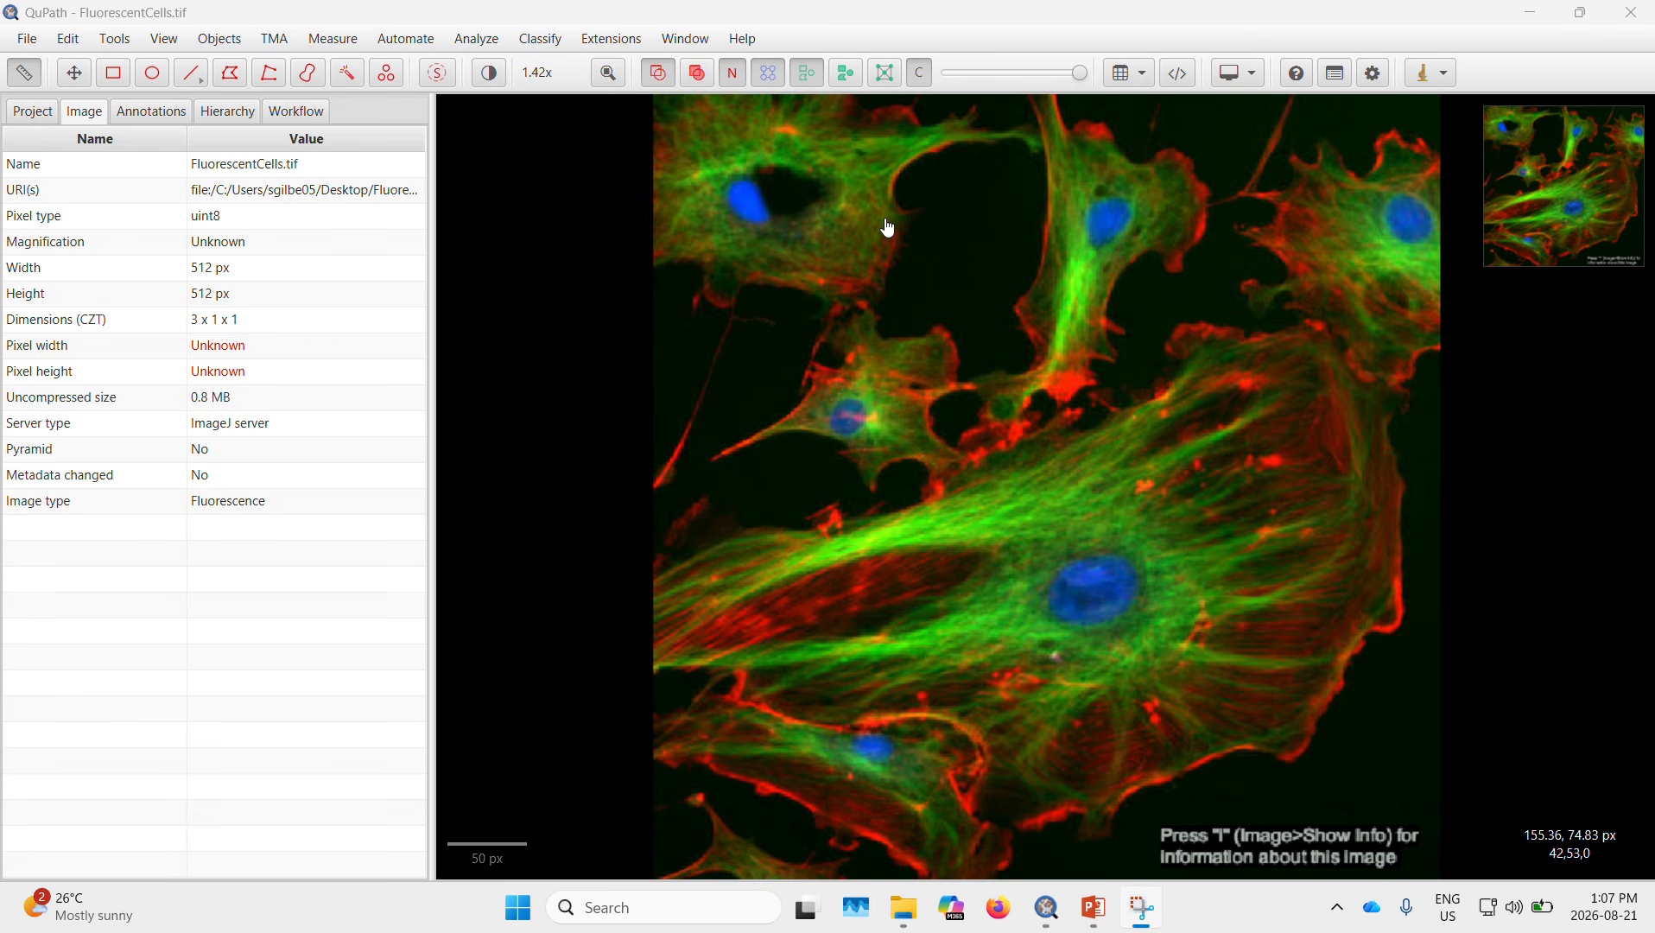
left_click(32, 111)
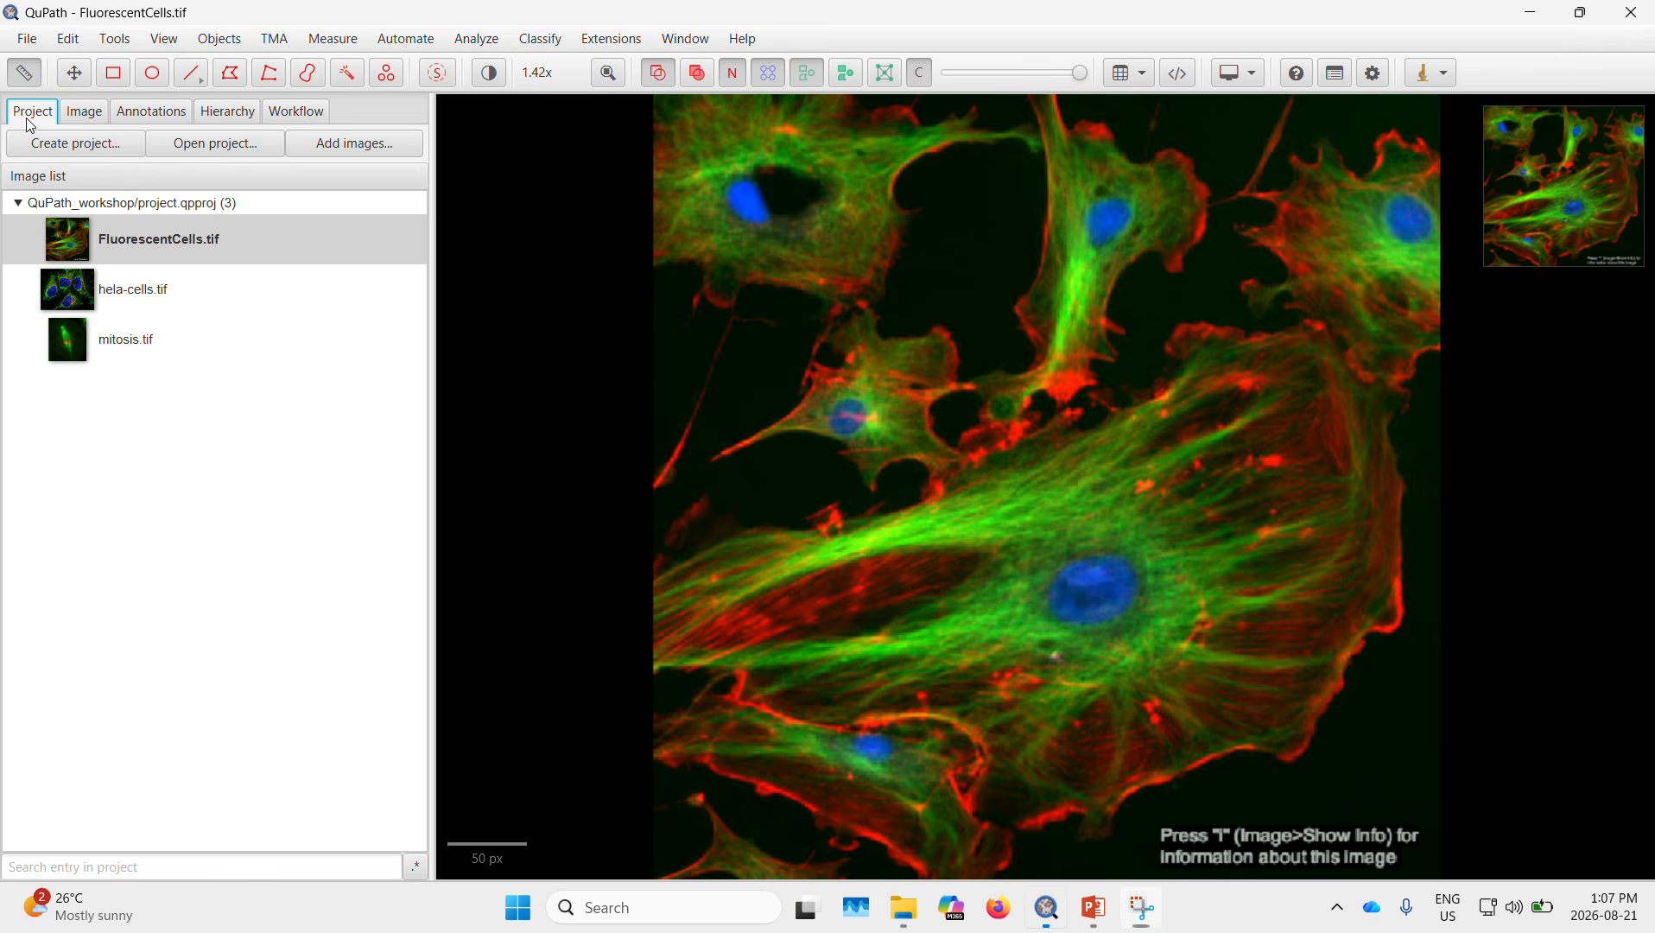
double_click(145, 348)
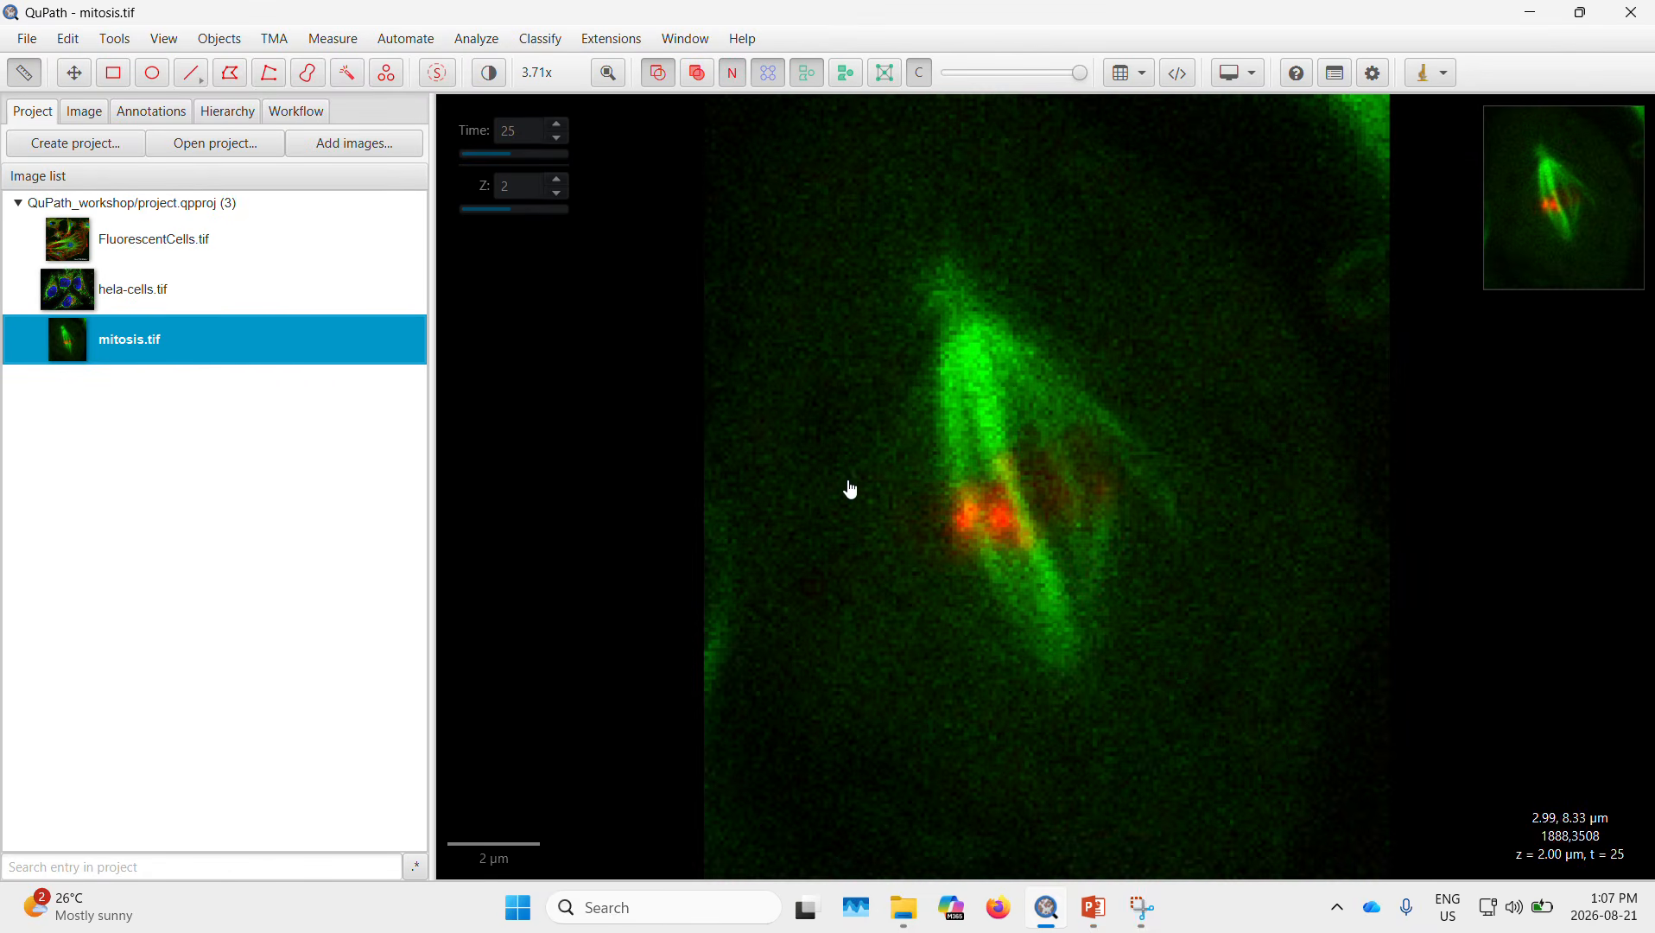
left_click(81, 117)
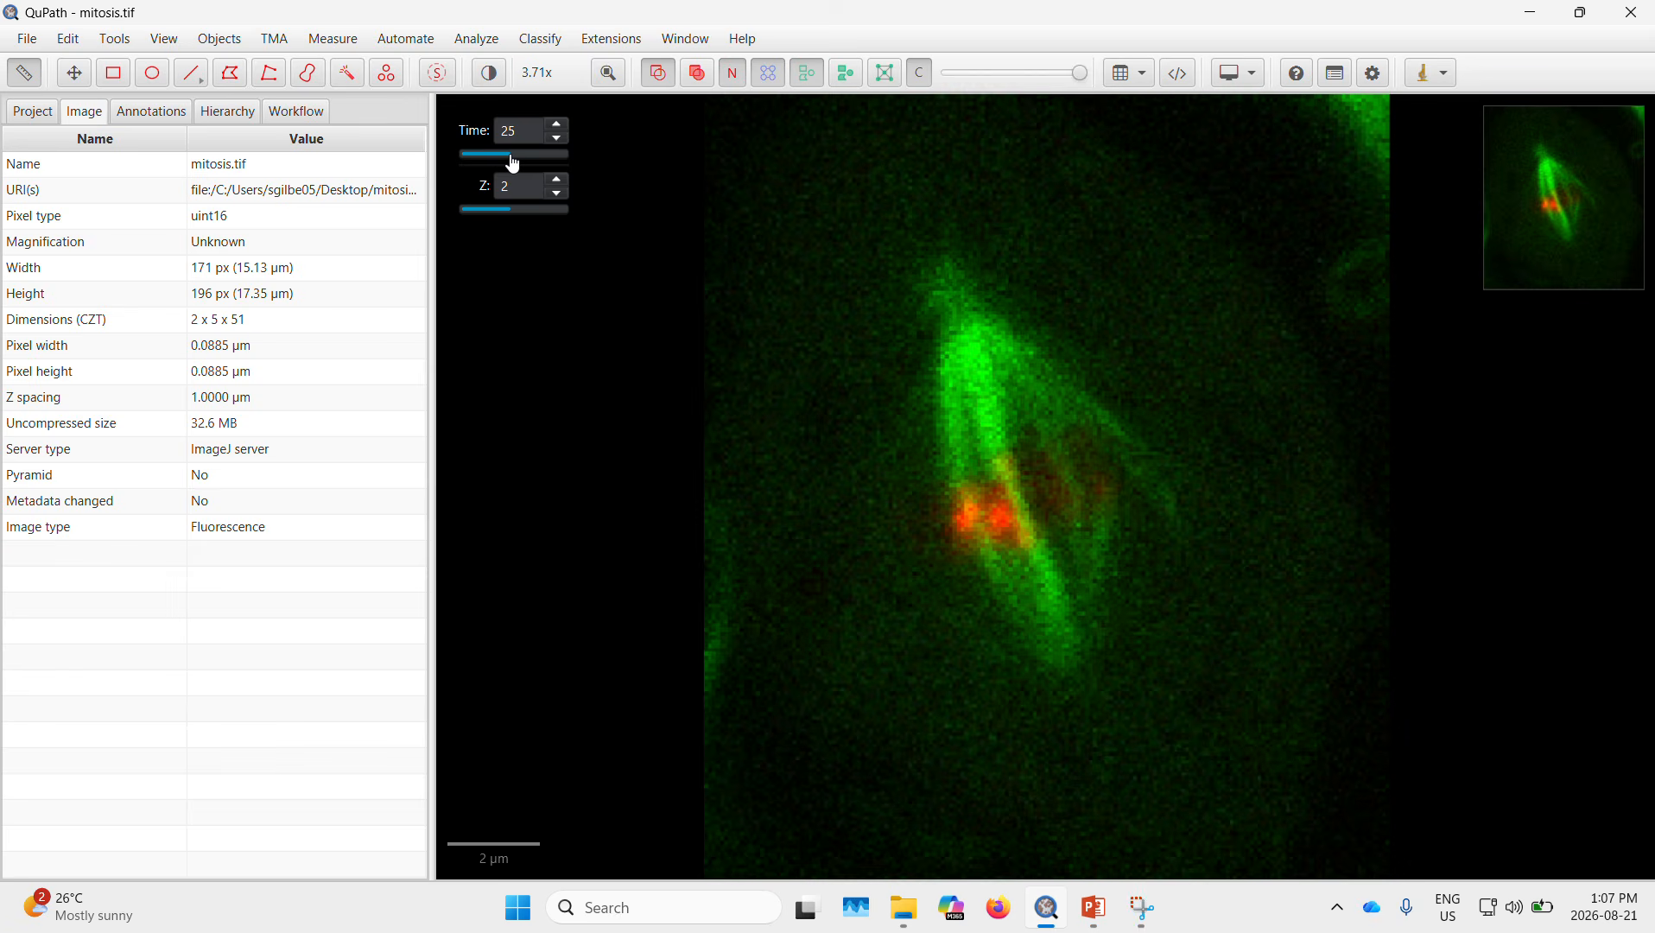
left_click_drag(509, 160, 559, 214)
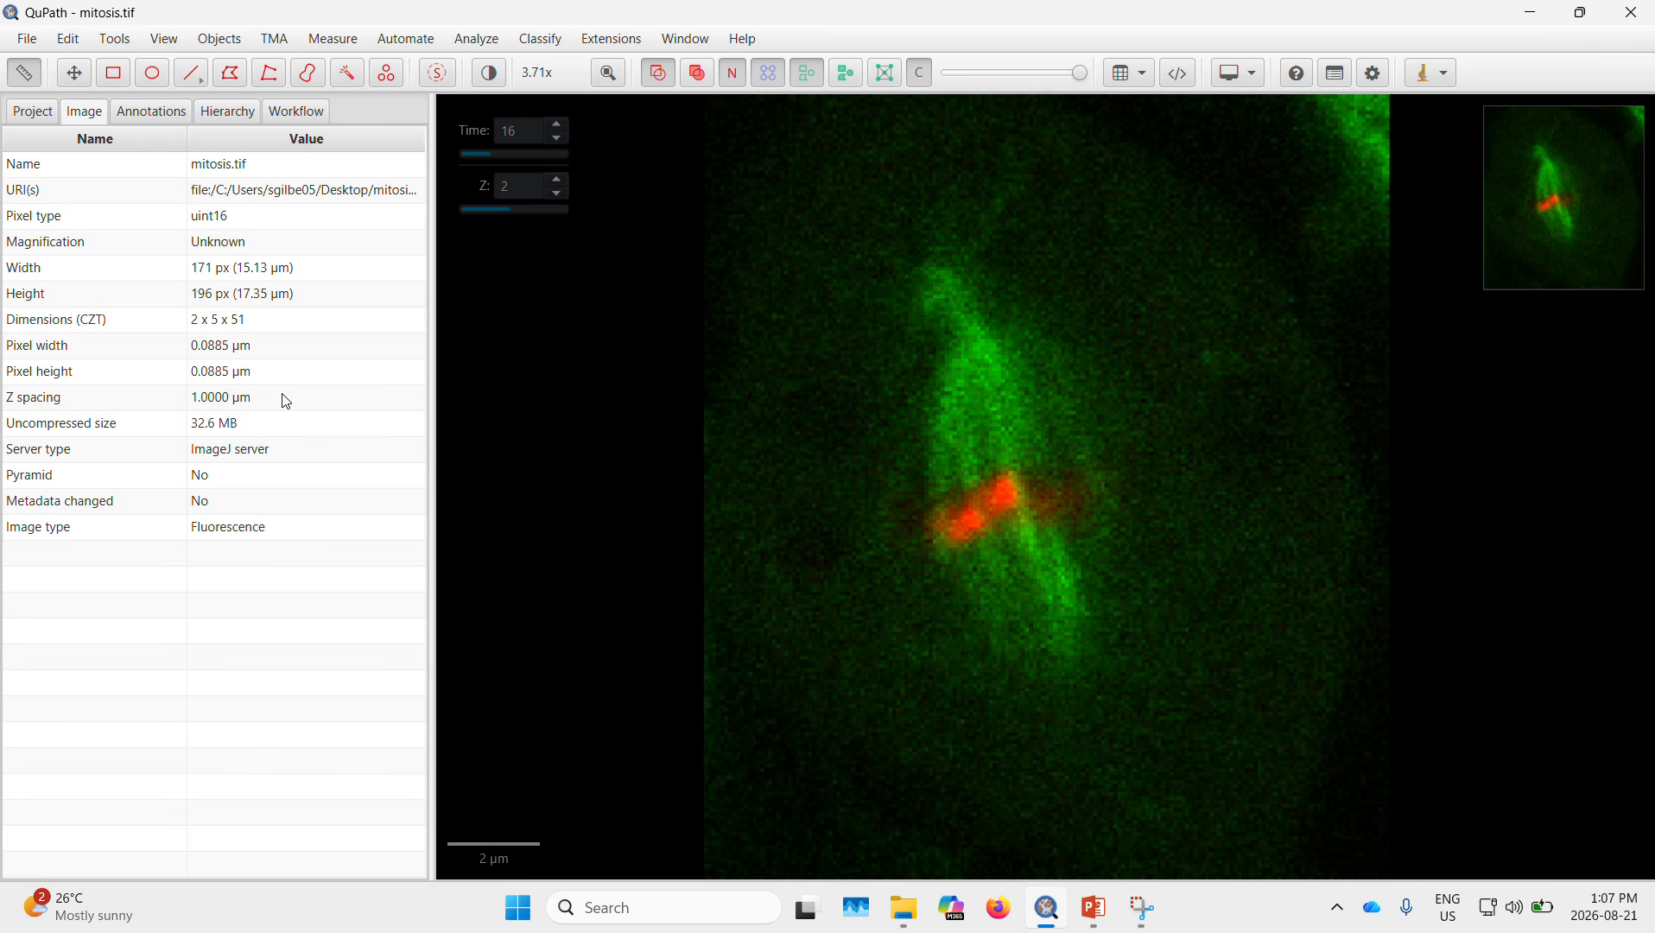
left_click(1441, 72)
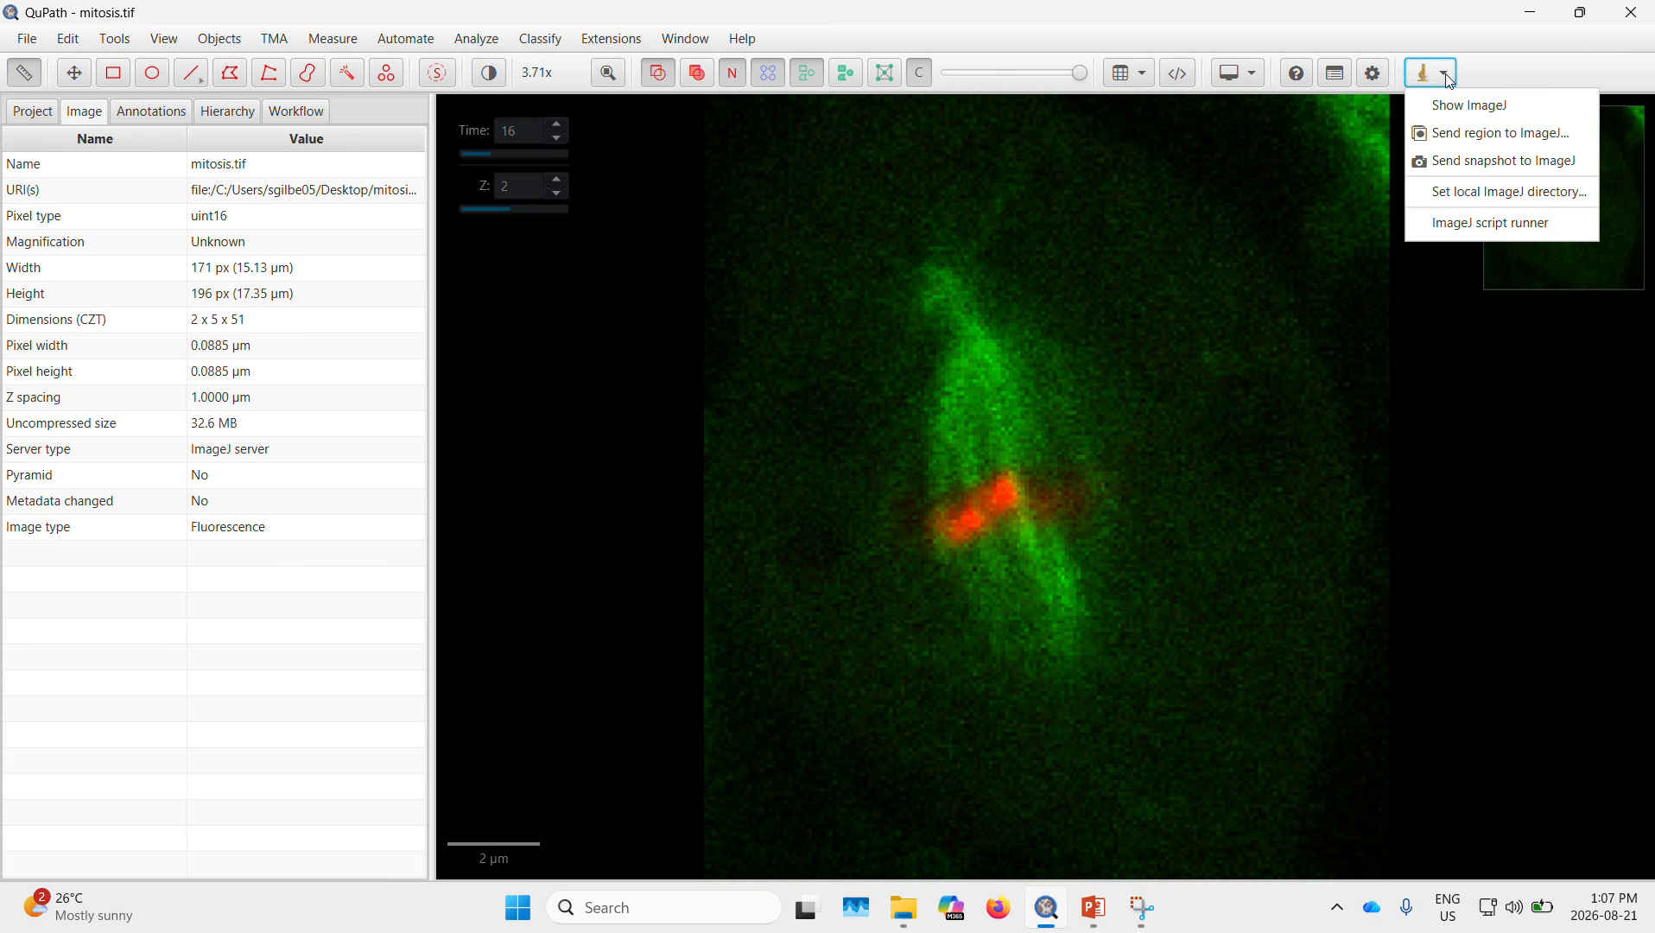
left_click(1487, 132)
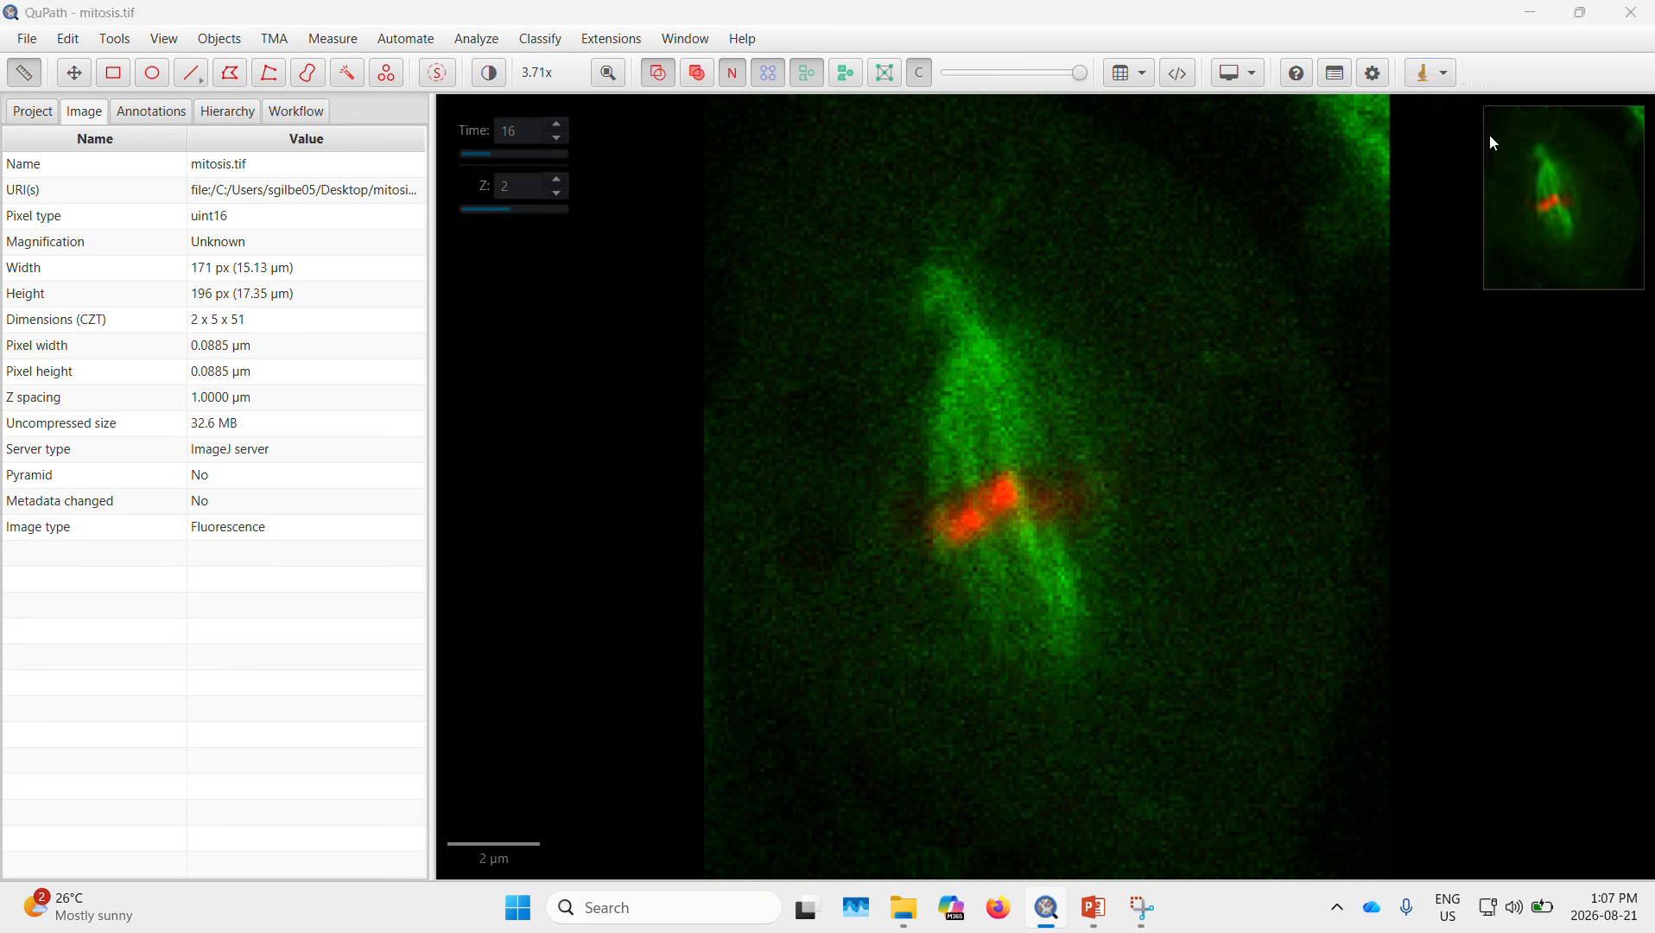
left_click(978, 574)
Step: Show ImageJ from QuPath and open its Mitosis (5D stack) sample image
left_click(1441, 73)
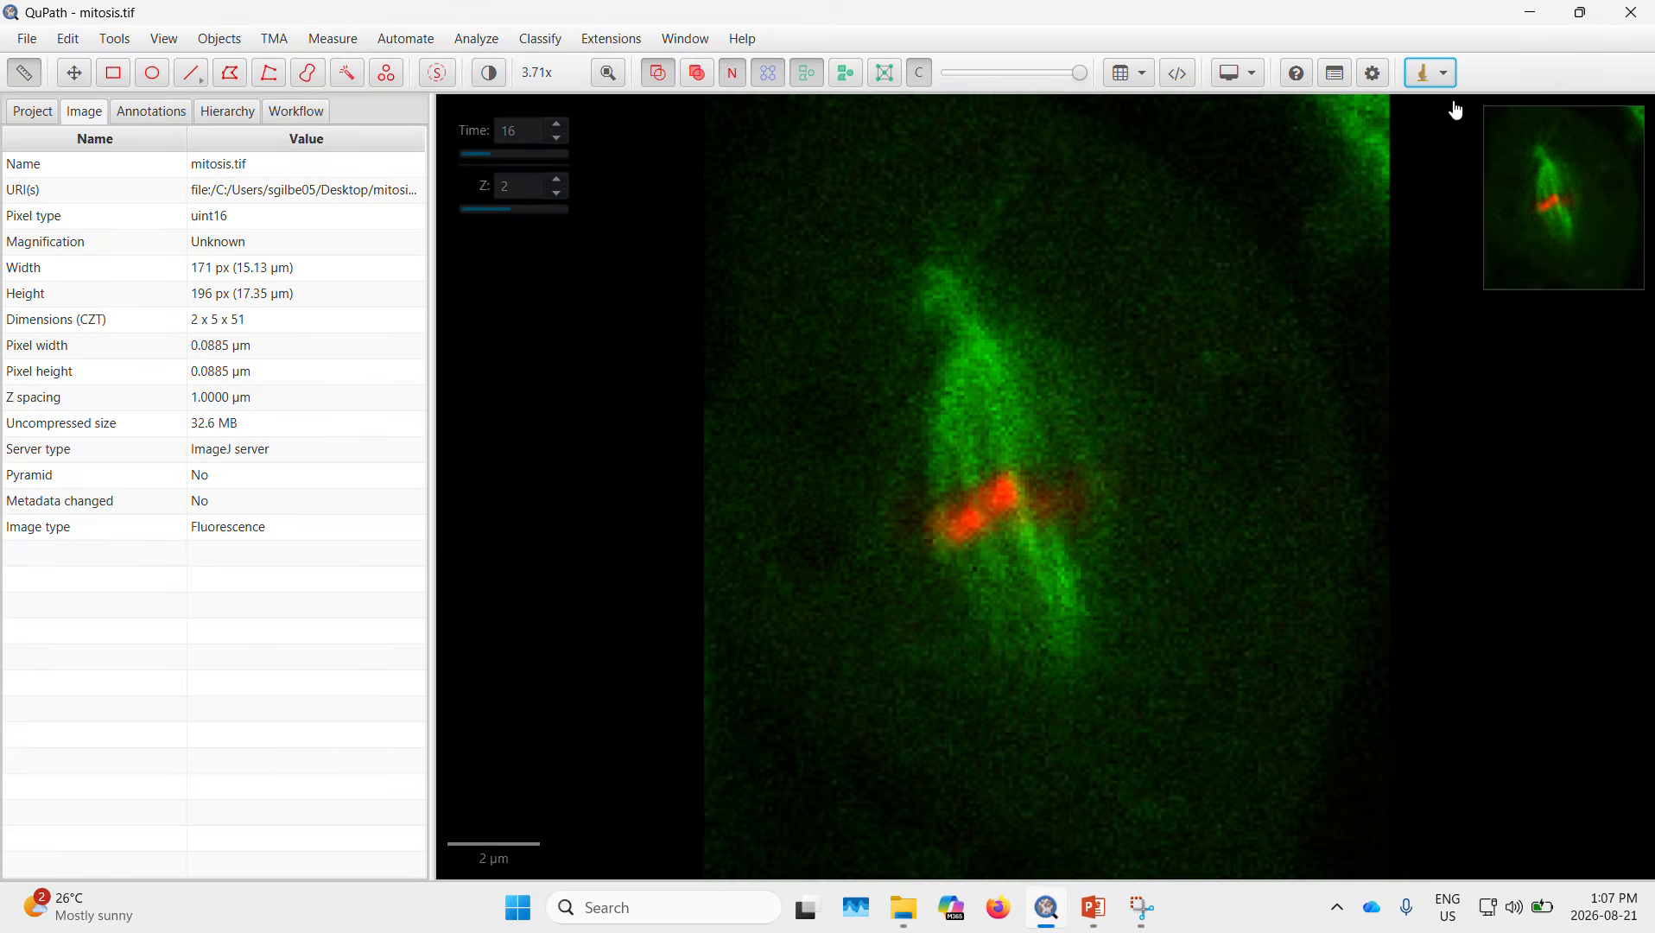
left_click(1447, 112)
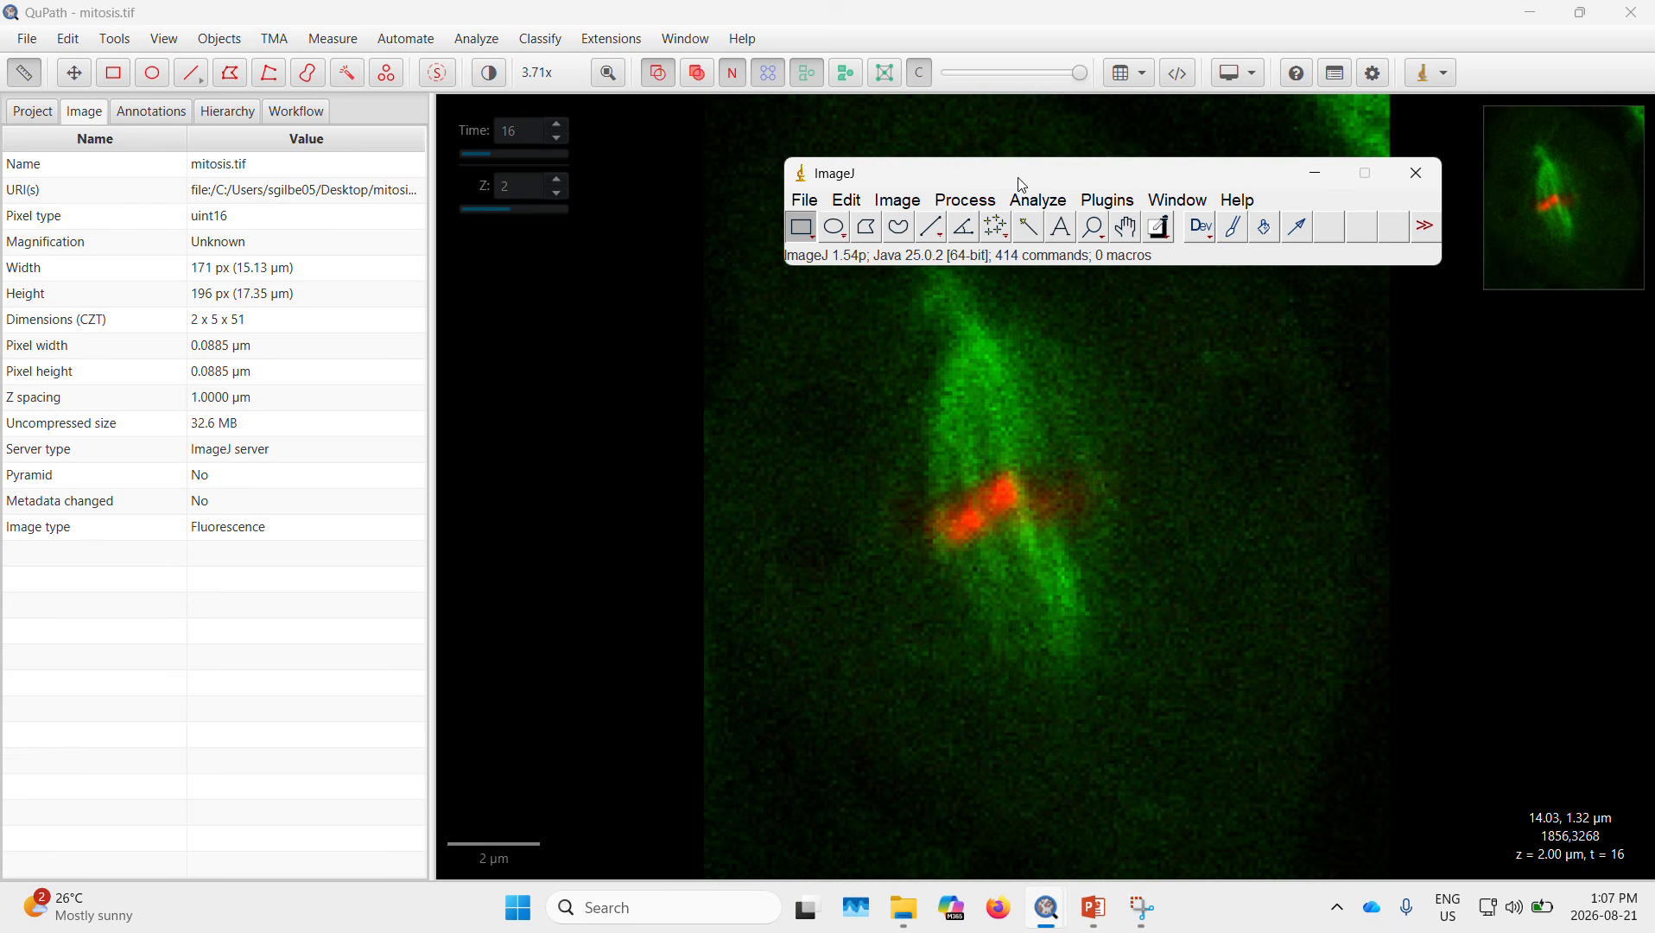
left_click(806, 203)
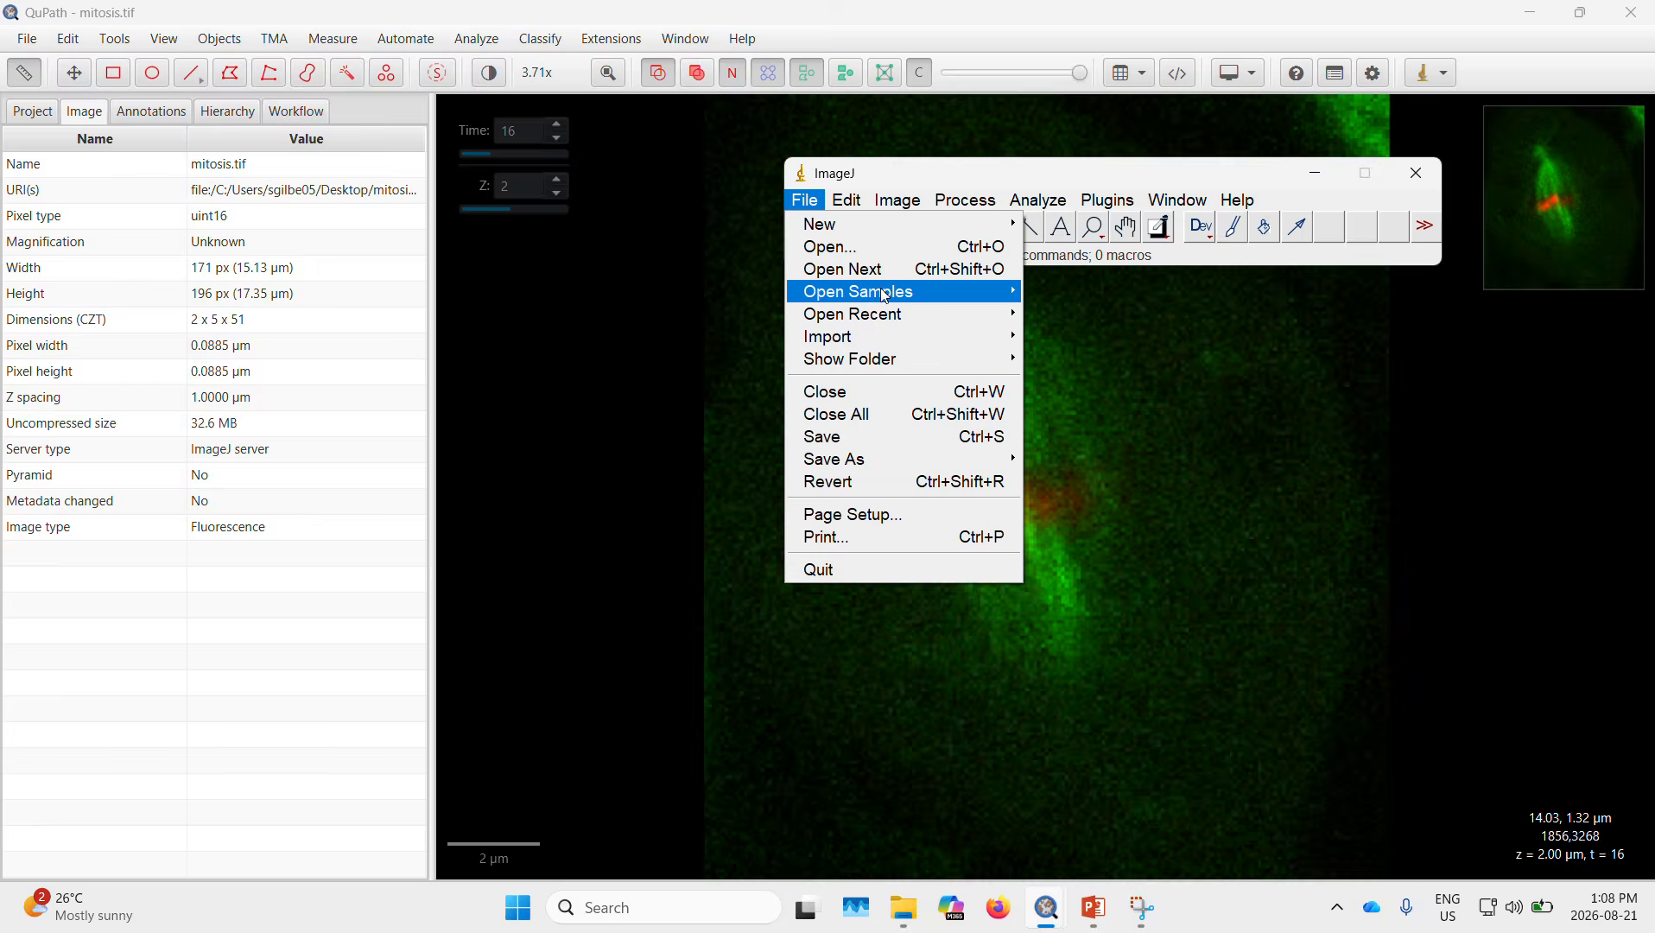
mouse_move(881, 292)
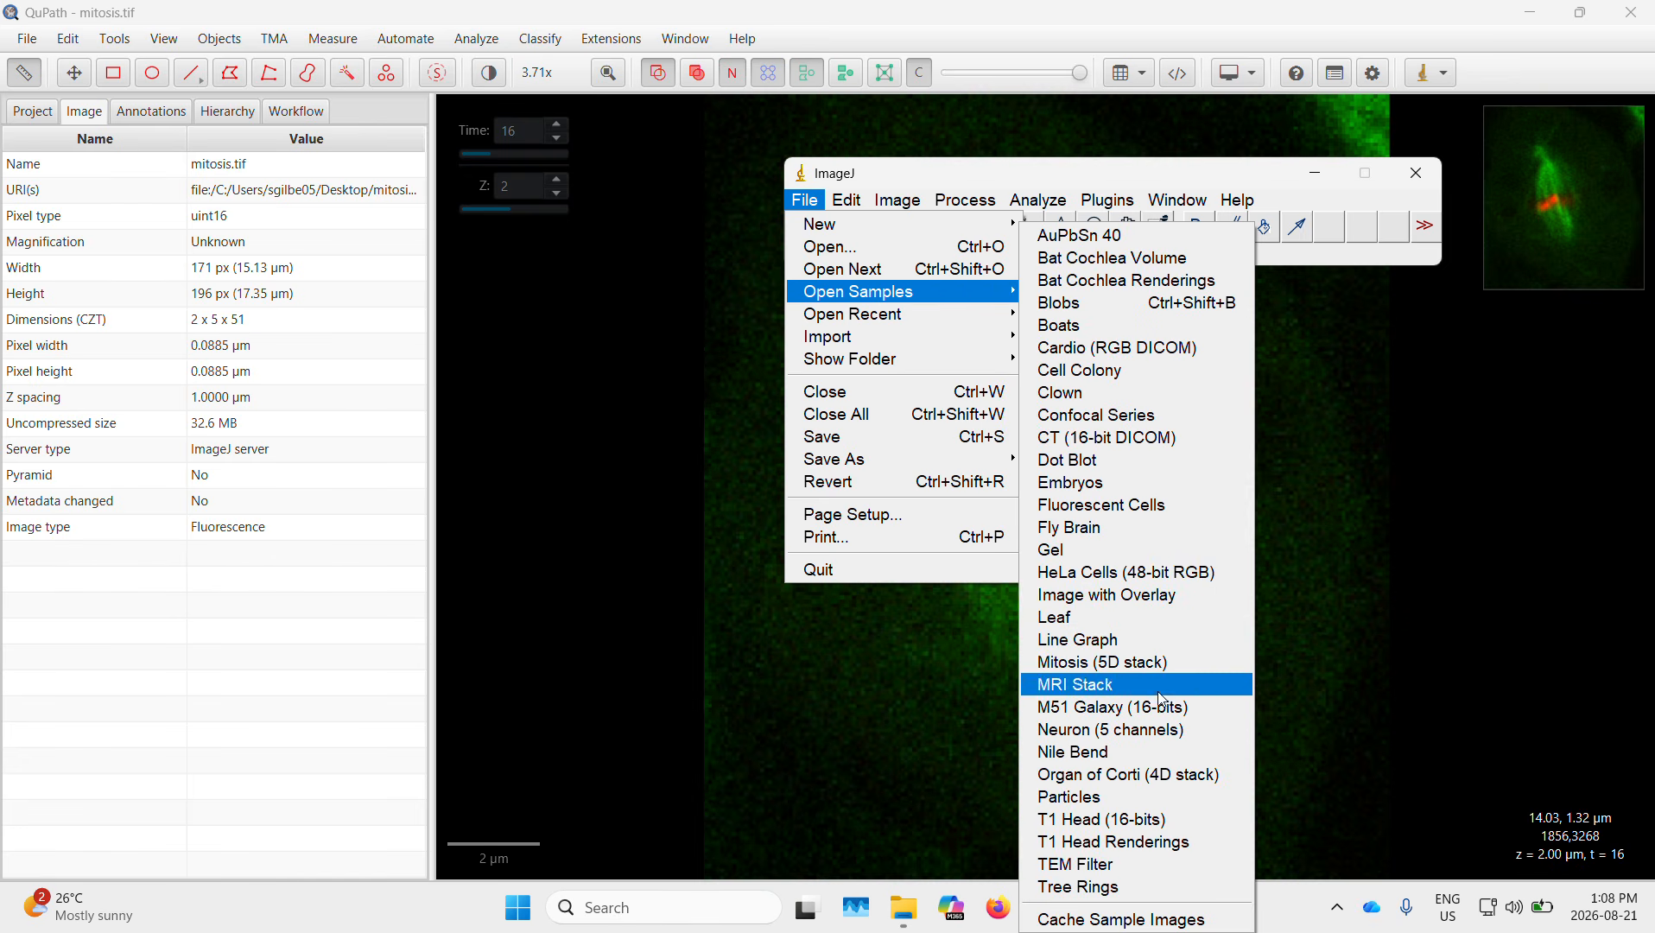
left_click(1162, 665)
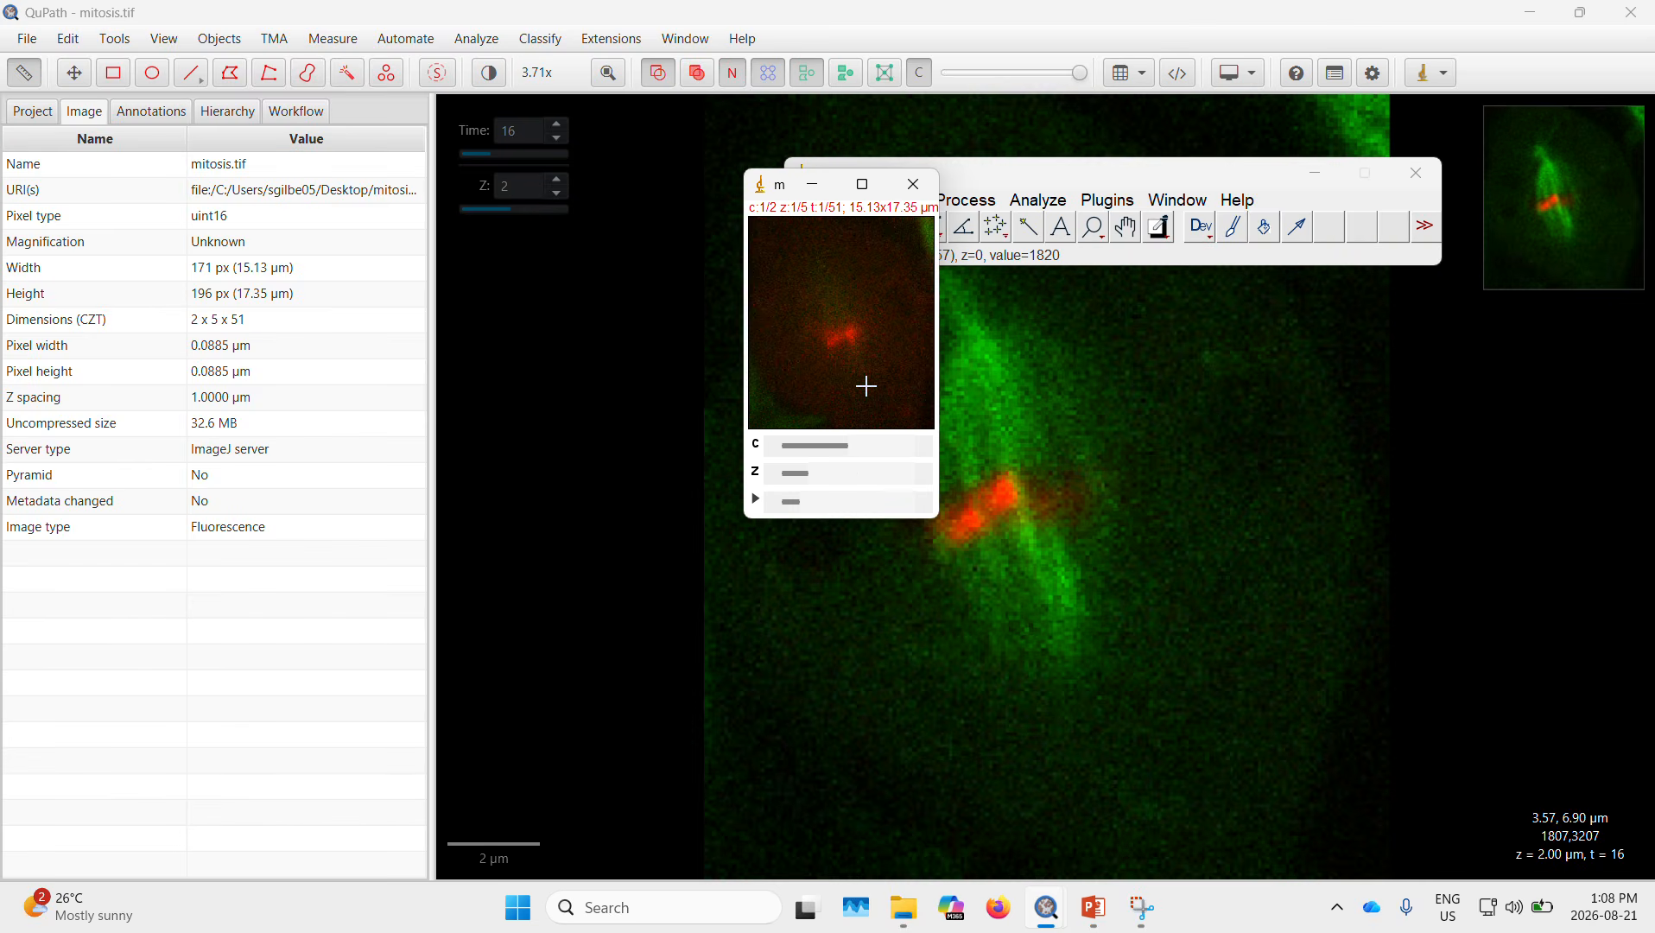
Step: Show the ImageJ info for mitosis.tif and read through its metadata, including the voxel size and frame interval
key("ctrl+i")
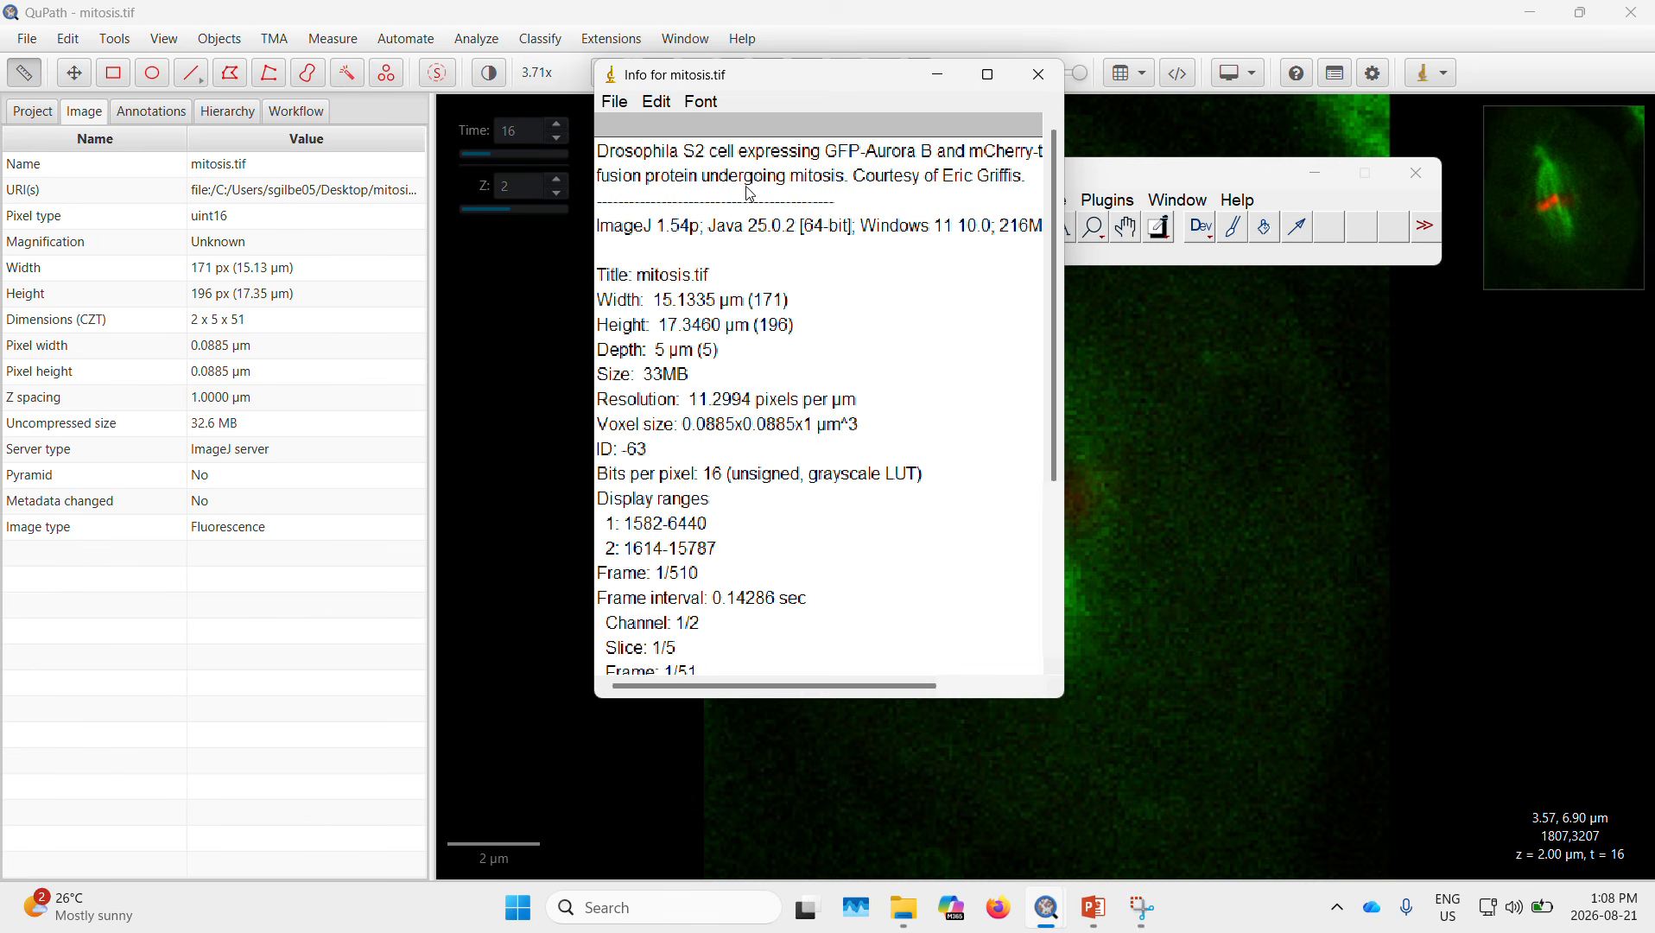
scroll(713, 416, "down", 3)
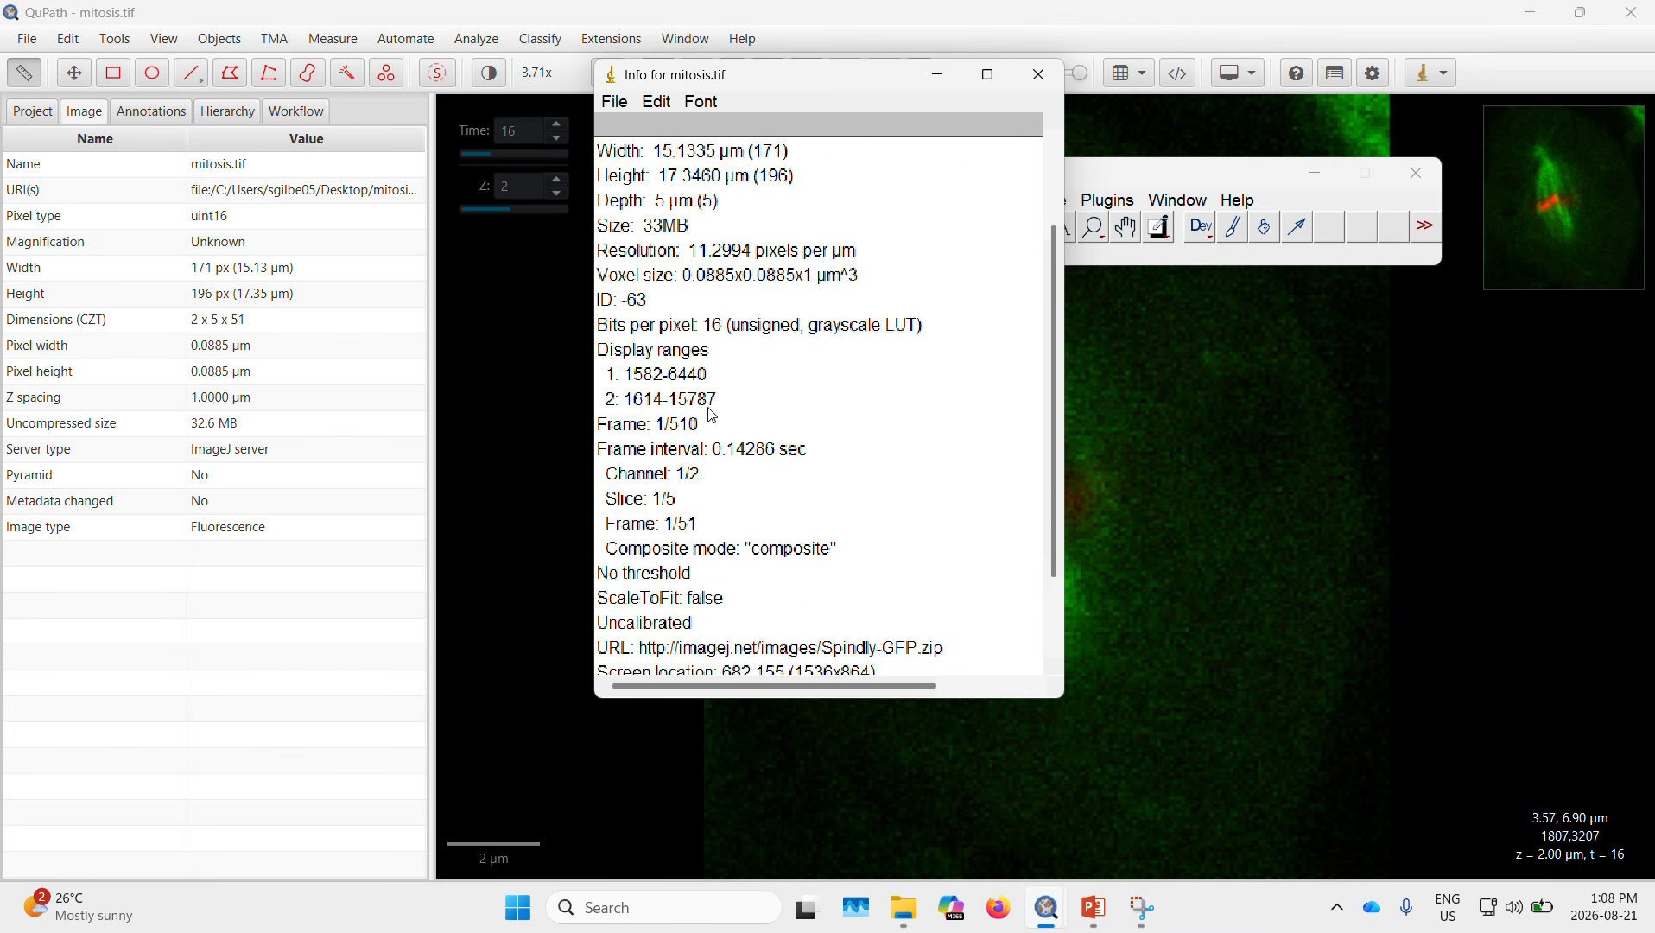
scroll(713, 415, "down", 3)
left_click(759, 382)
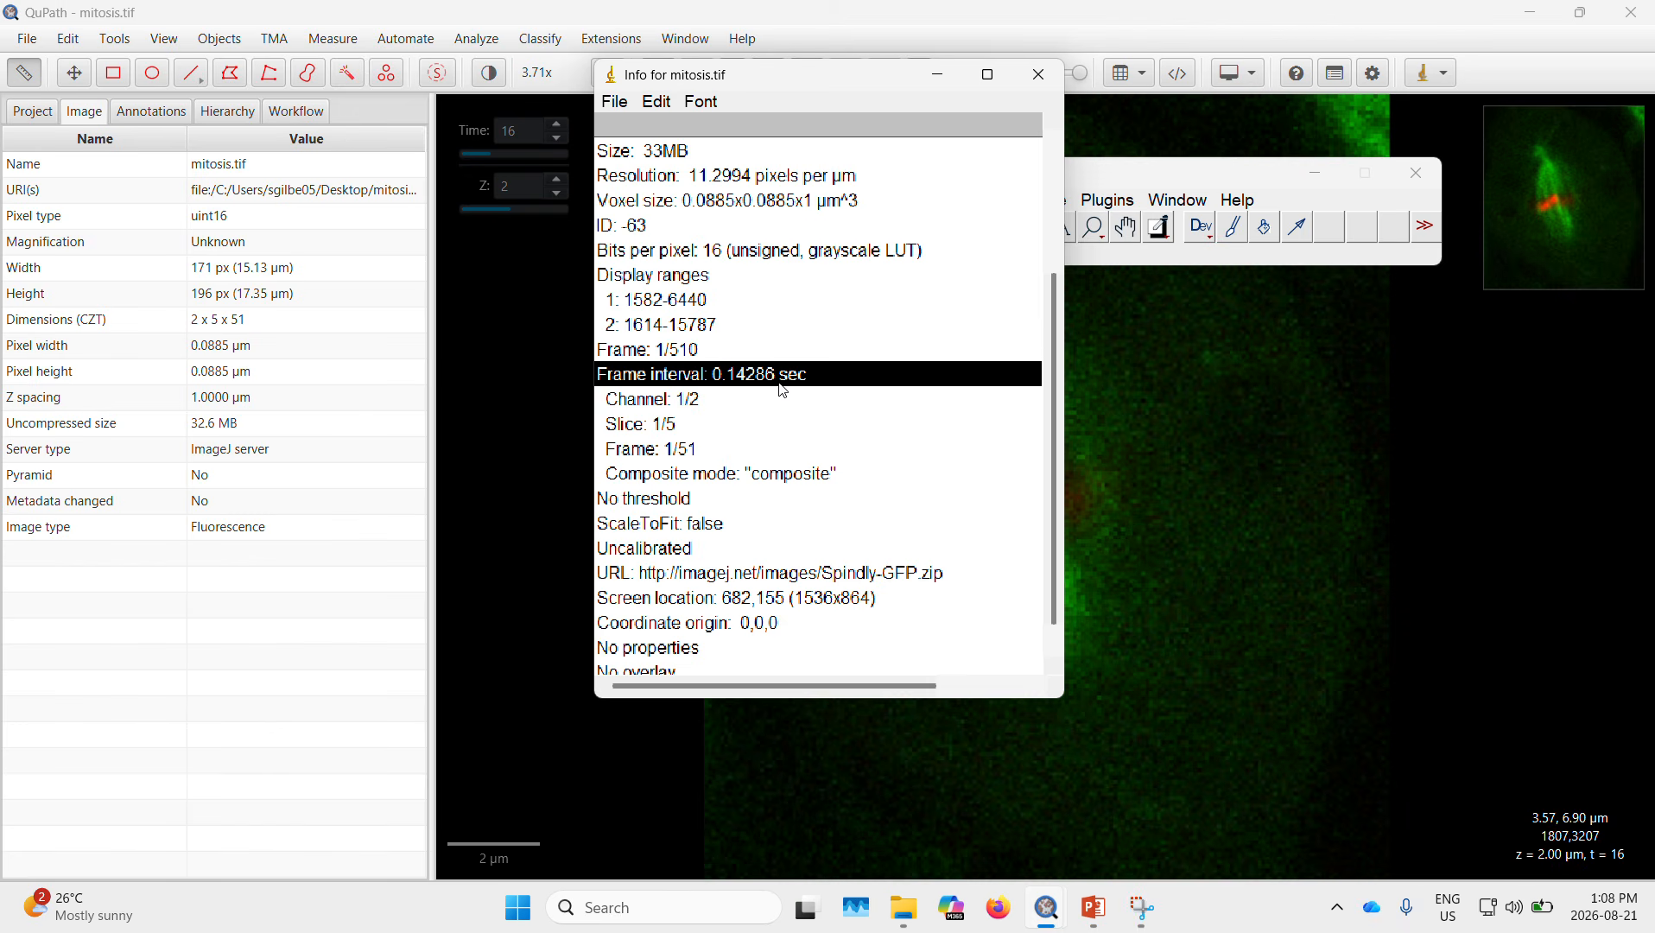
scroll(785, 395, "down", 2)
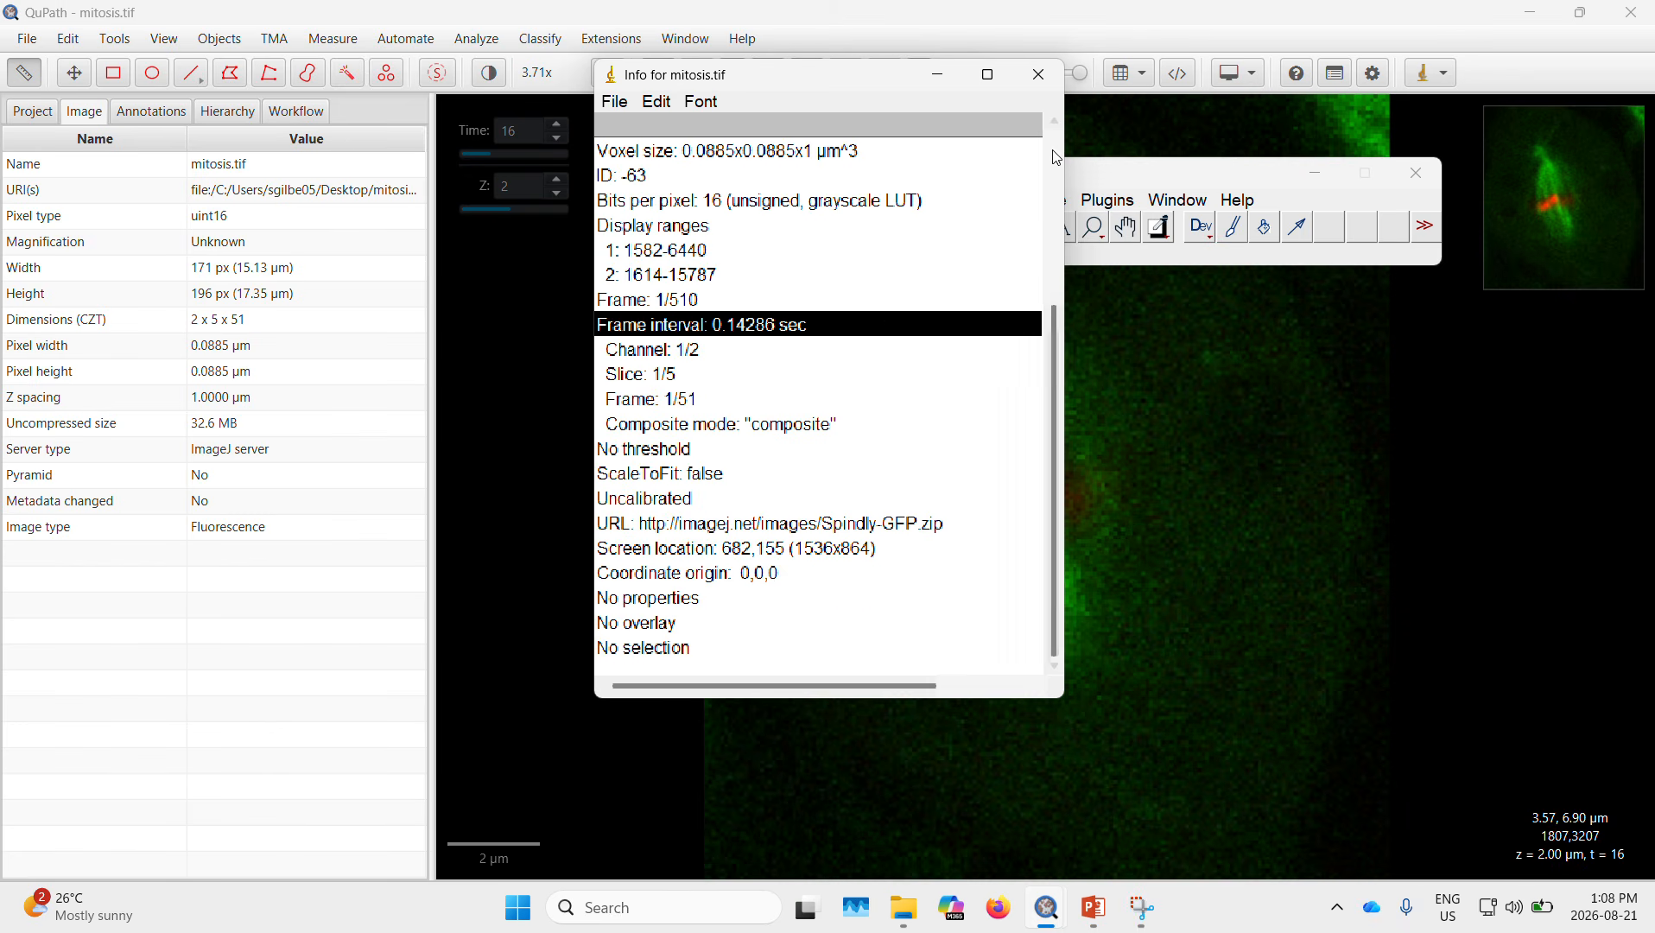
left_click(723, 50)
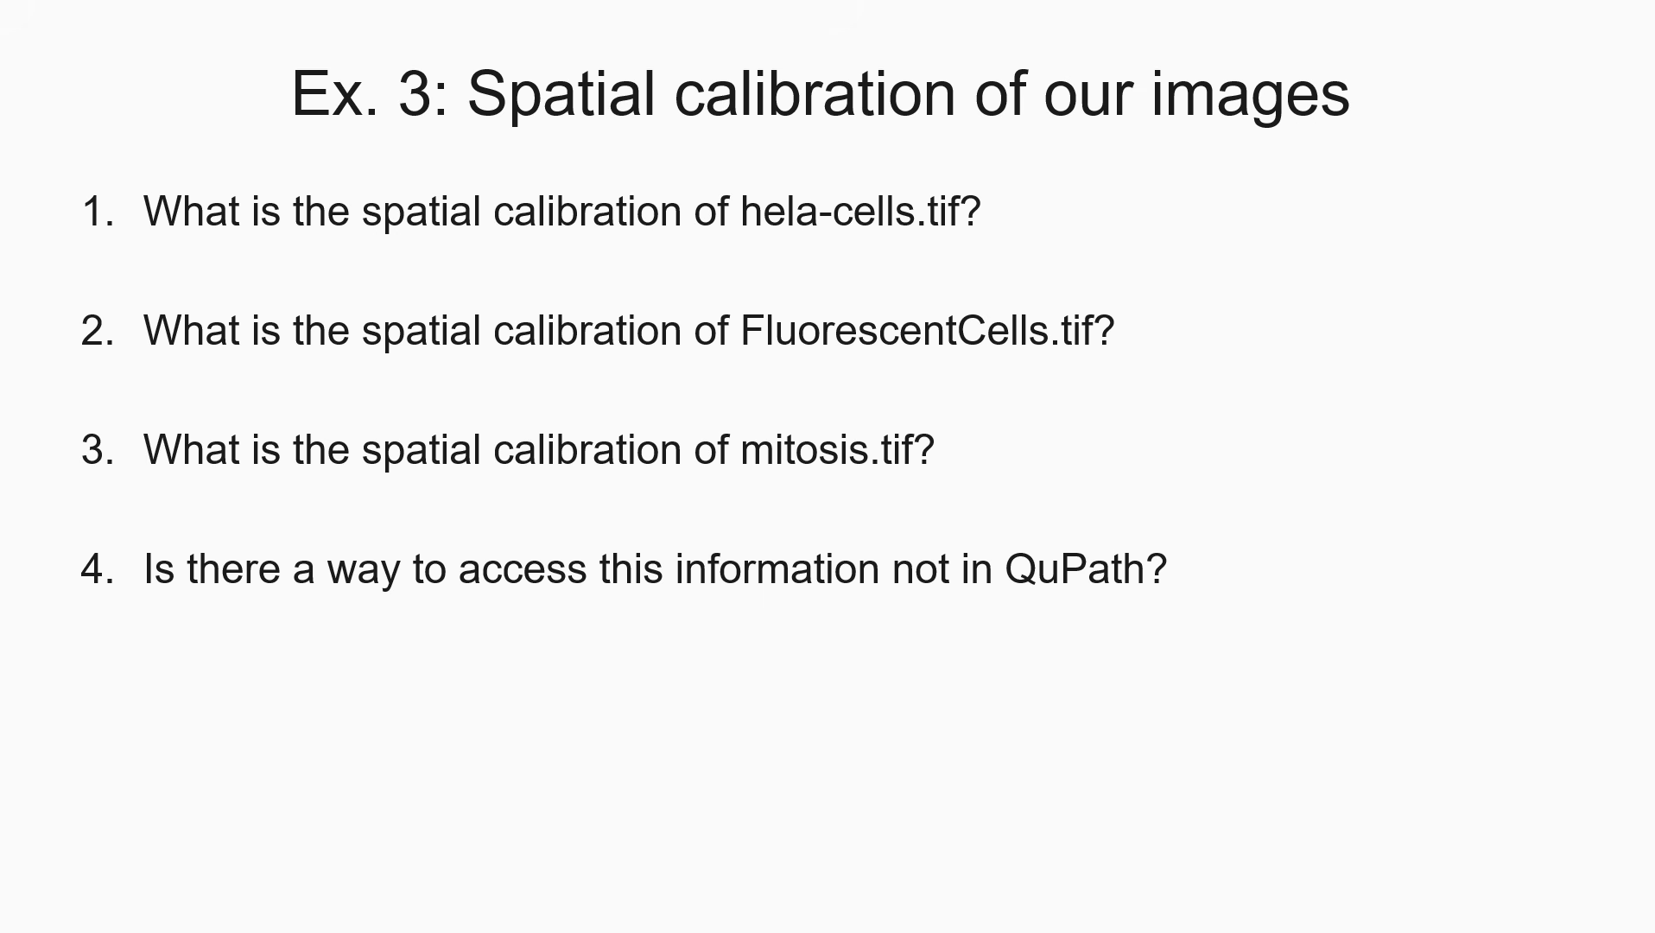
key("Right")
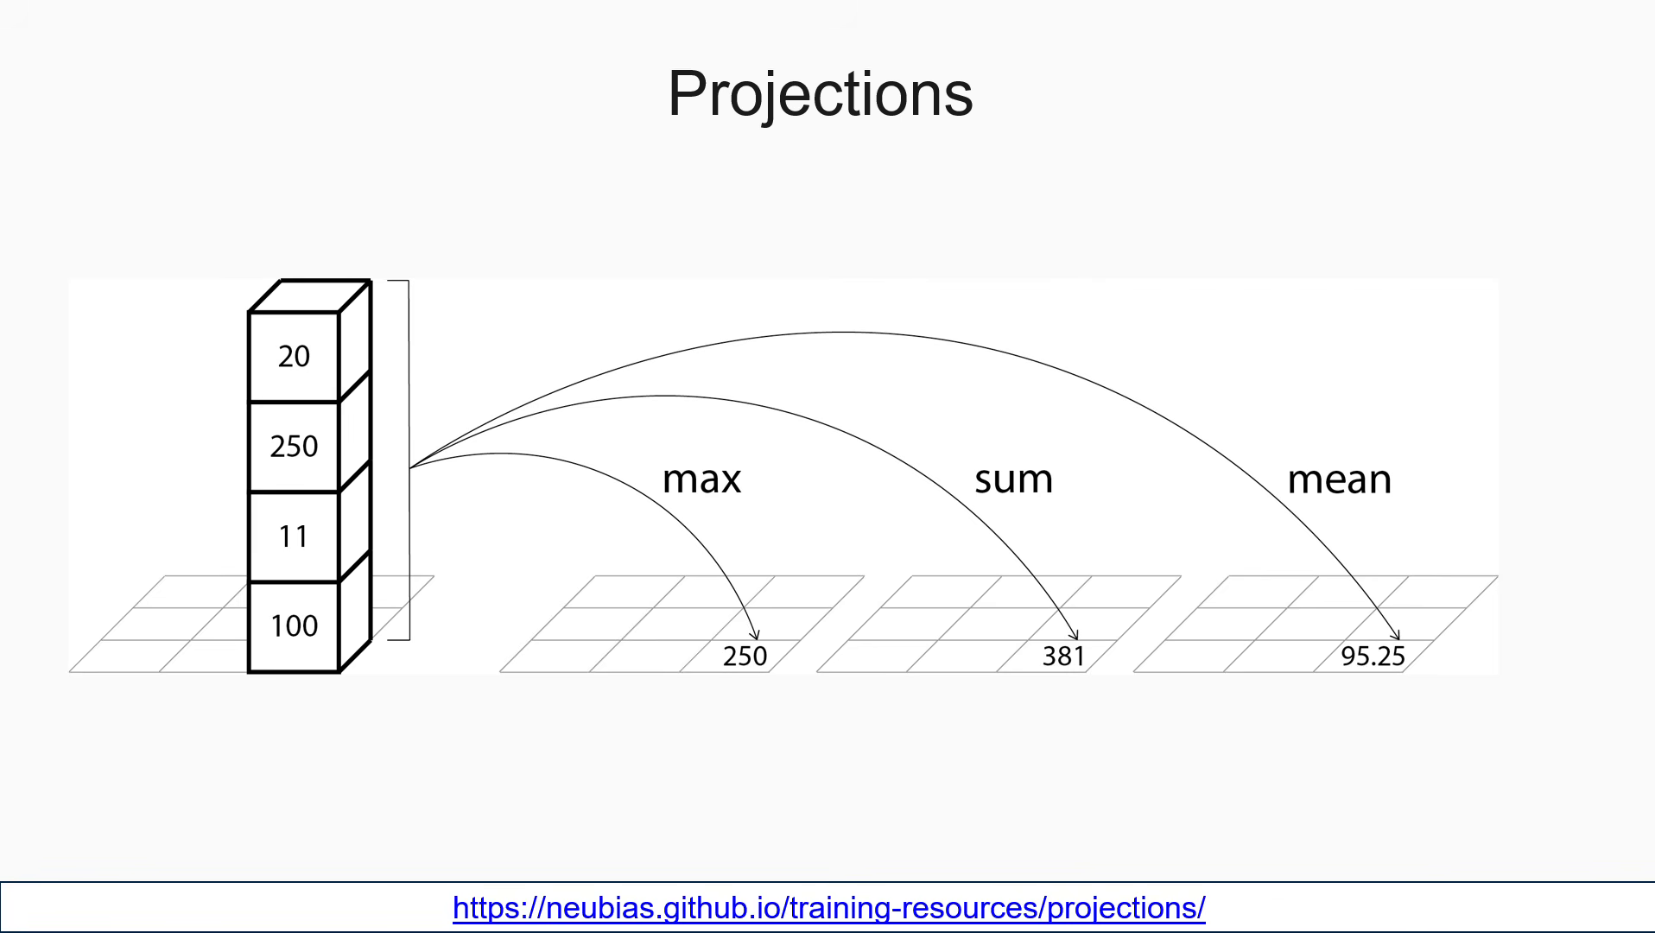